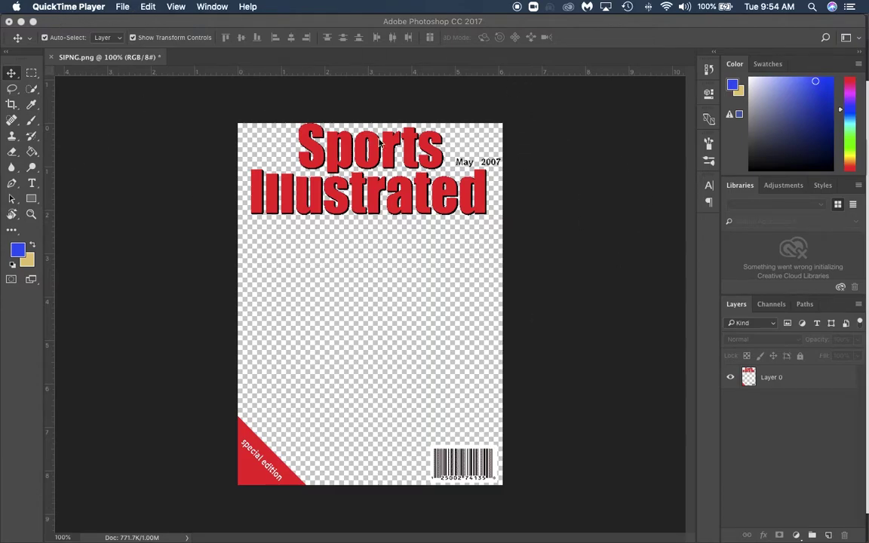
Place runner.jpeg as an embedded image into the cover document
left_click(212, 300)
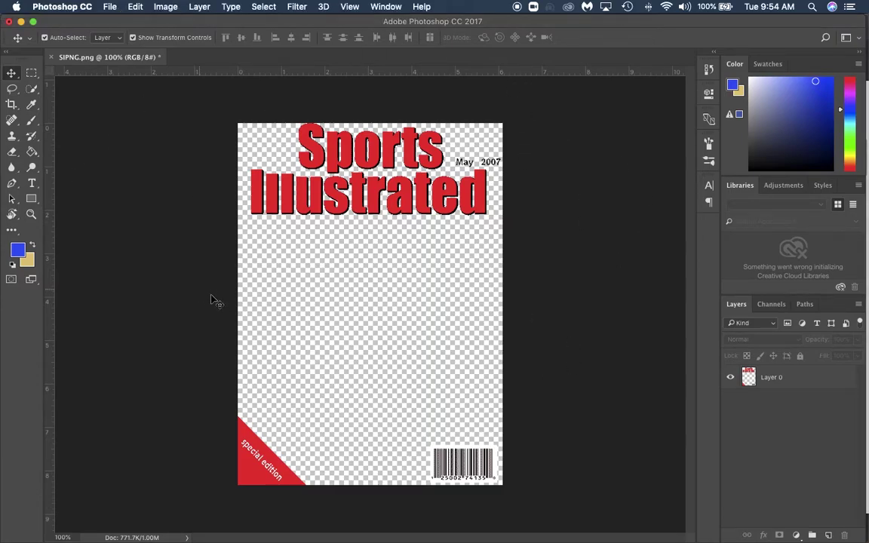
left_click(109, 7)
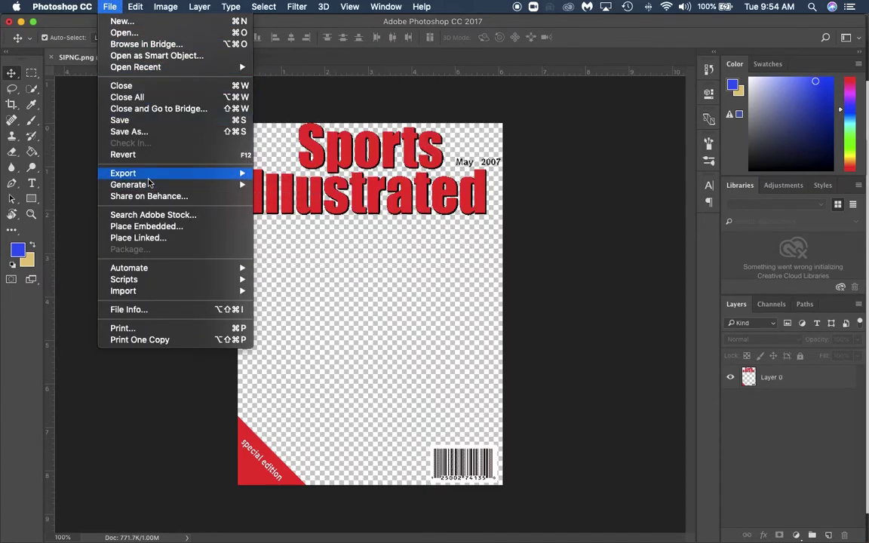
left_click(140, 227)
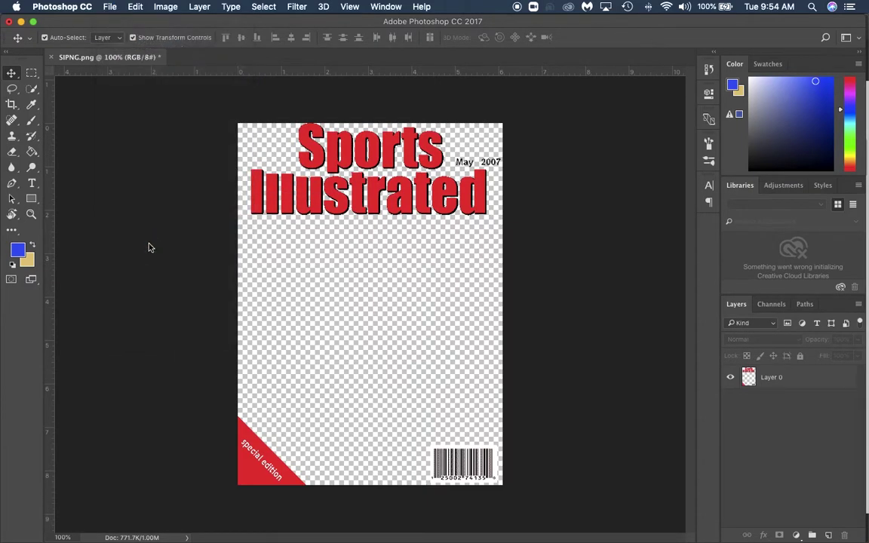
left_click(360, 109)
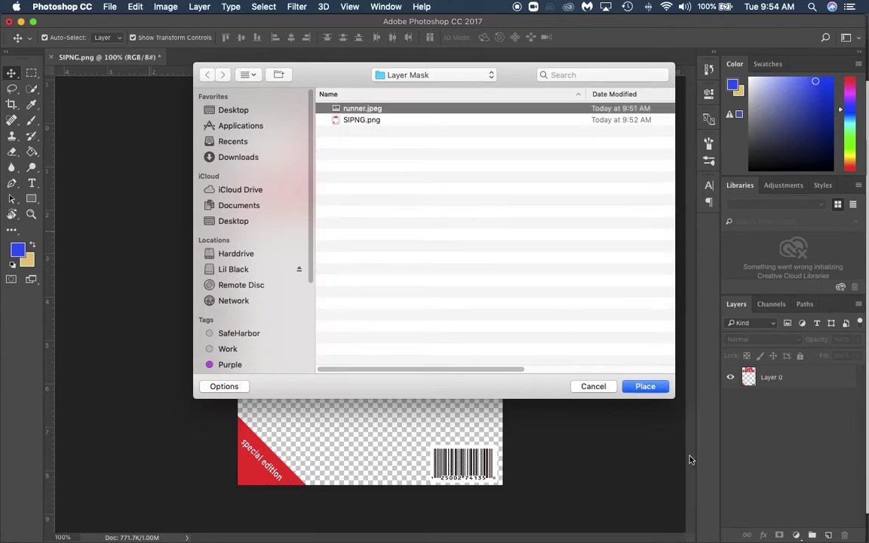
left_click(642, 394)
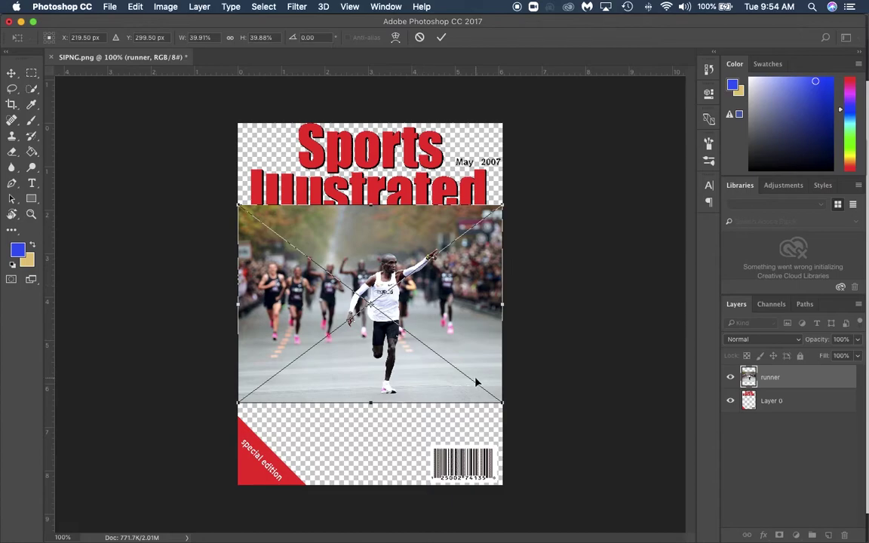
Enlarge and reposition the runner photo to fill the whole page, then commit
left_click_drag(505, 399, 634, 498)
left_click_drag(423, 319, 404, 281)
left_click(441, 39)
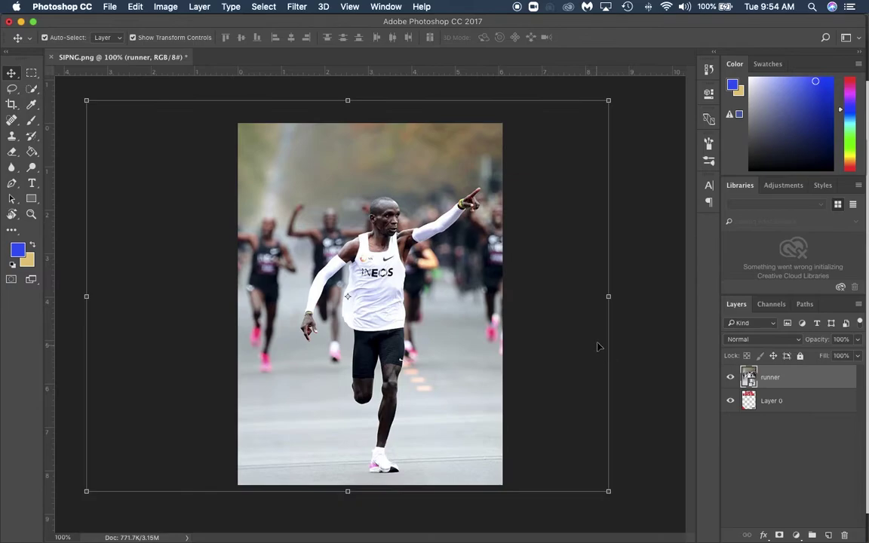
Zoom in with the Pen tool and start the outline path at the runner's neck
left_click(646, 244)
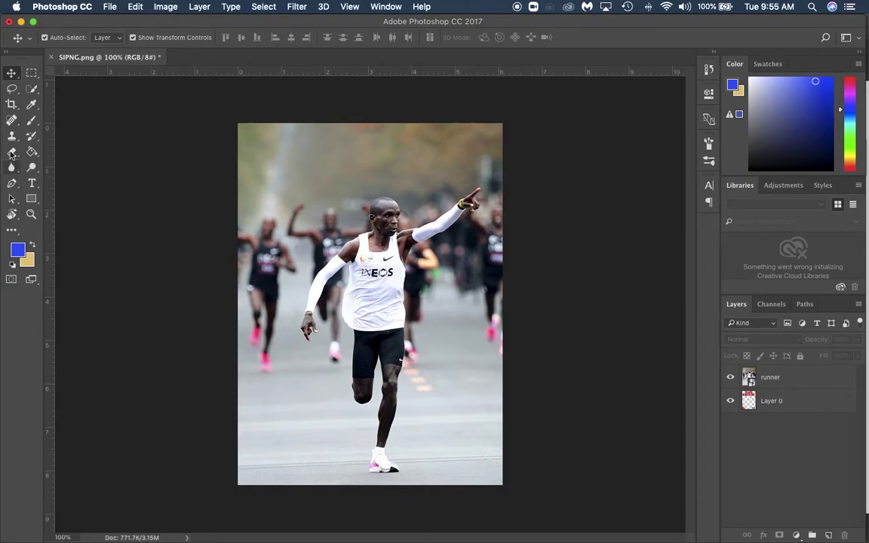
left_click(11, 183)
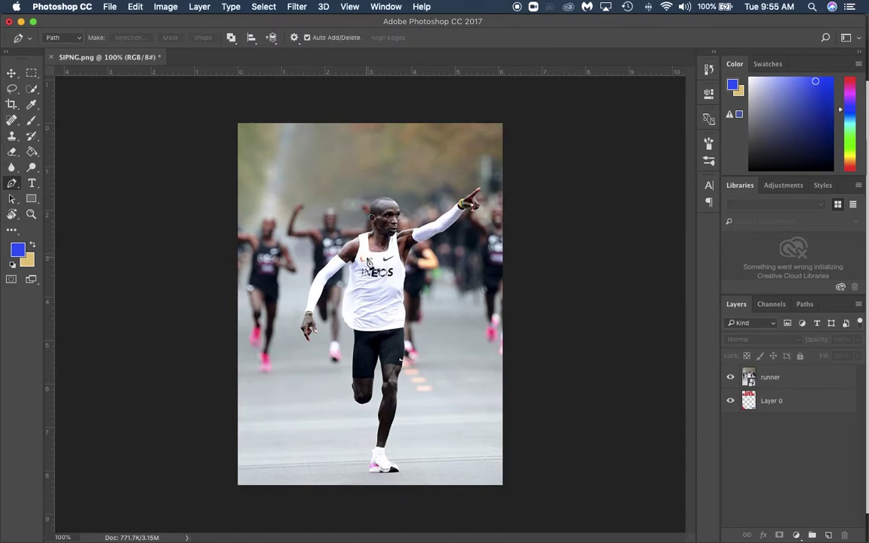
scroll(368, 262, "up", 5)
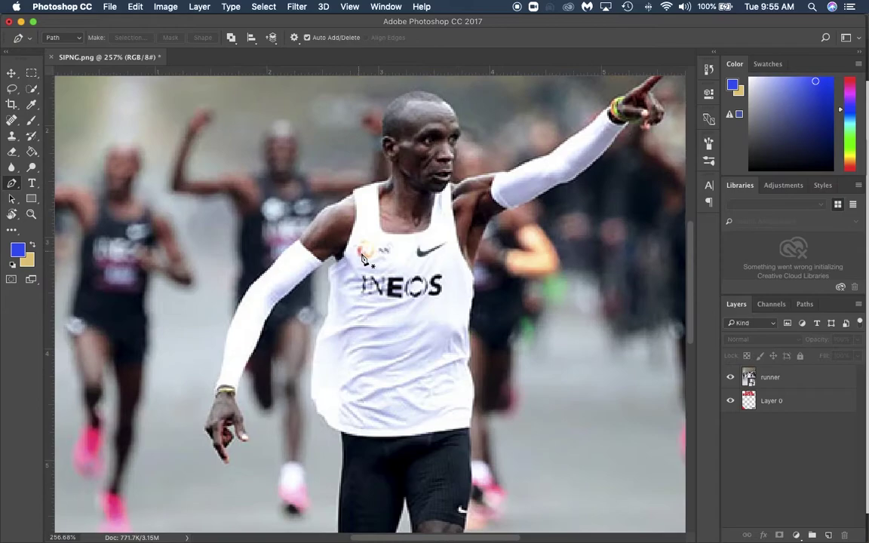
scroll(419, 192, "up", 5)
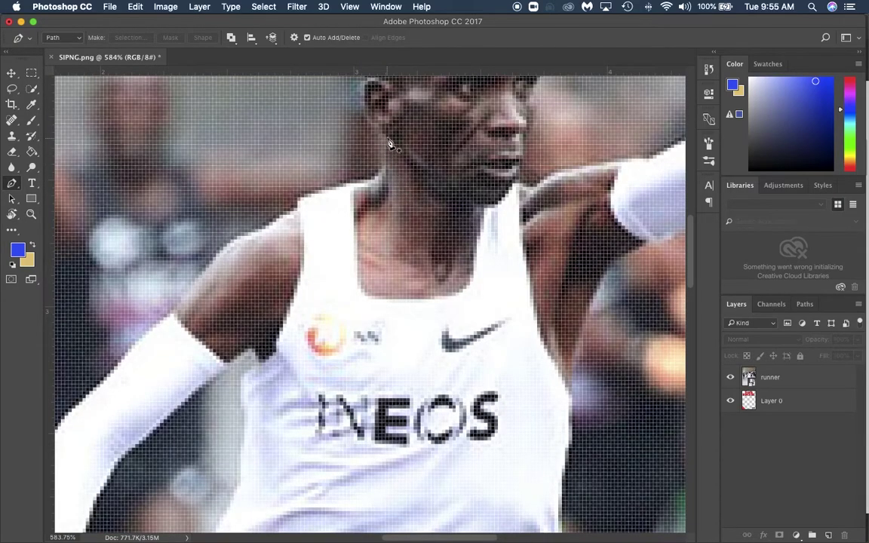
left_click(388, 135)
left_click_drag(383, 170, 223, 251)
Extend the path along the shoulder and down the arm sleeve
left_click(197, 278)
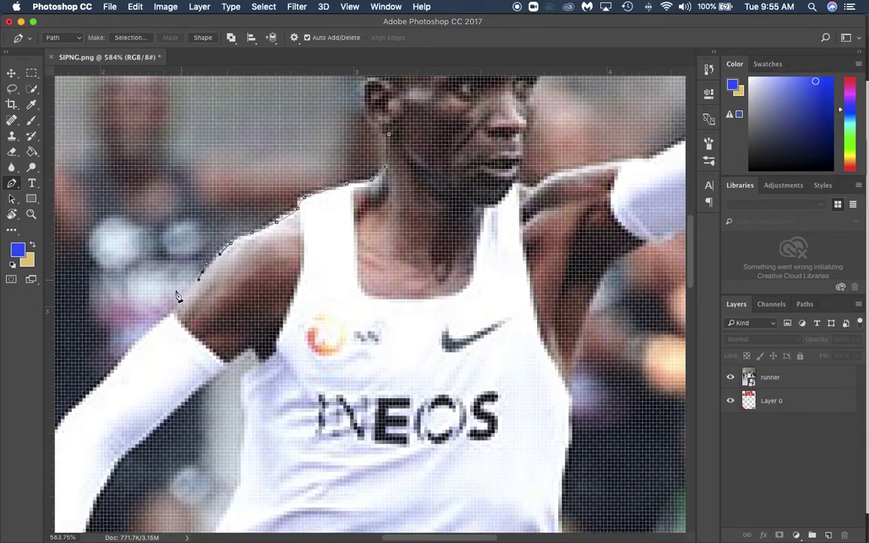
scroll(200, 284, "down", 2)
scroll(200, 285, "left", 5)
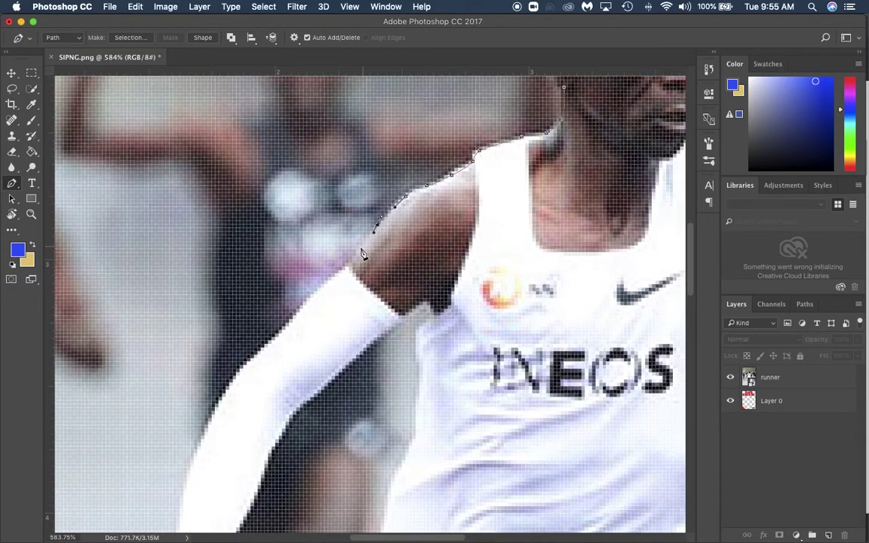
left_click(359, 250)
left_click_drag(339, 273, 333, 279)
left_click(295, 316)
left_click(287, 330)
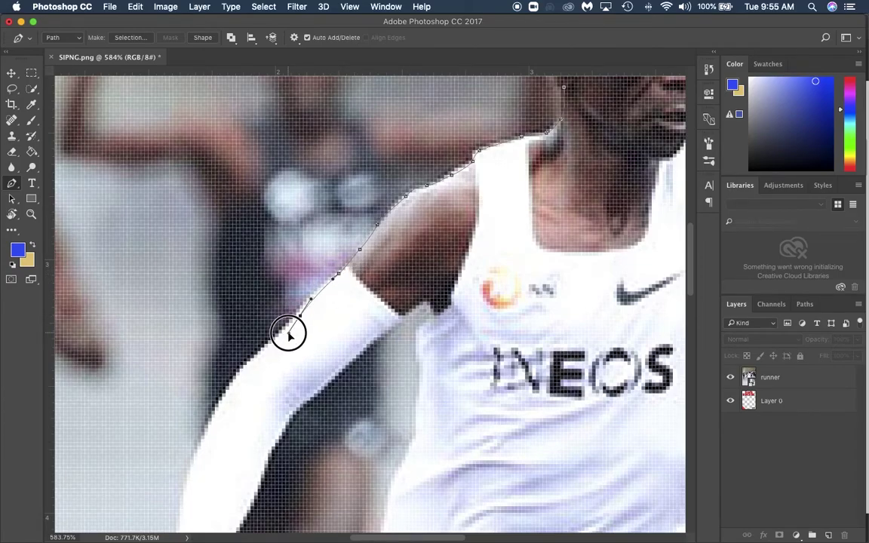
left_click(247, 363)
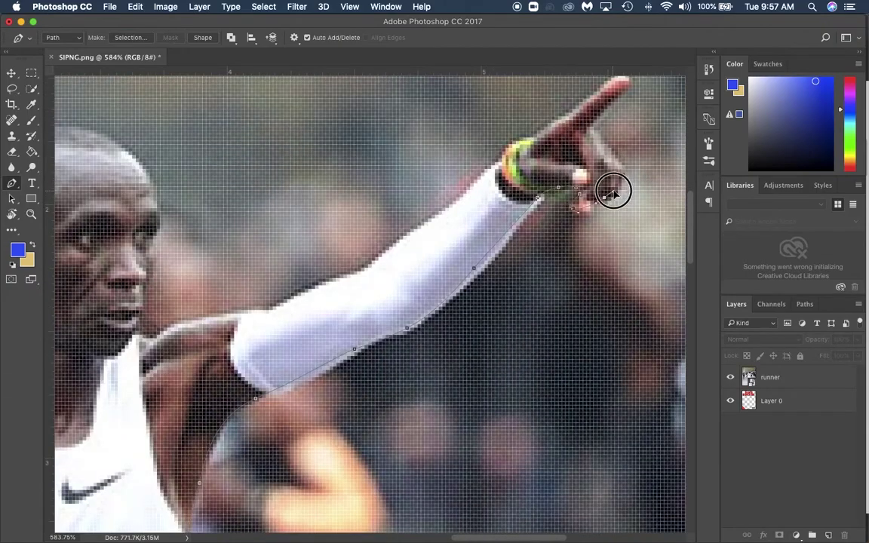
Trace around the raised arm, pointing finger, face and head, closing the outline
left_click(622, 177)
left_click(608, 79)
left_click(531, 142)
left_click(442, 211)
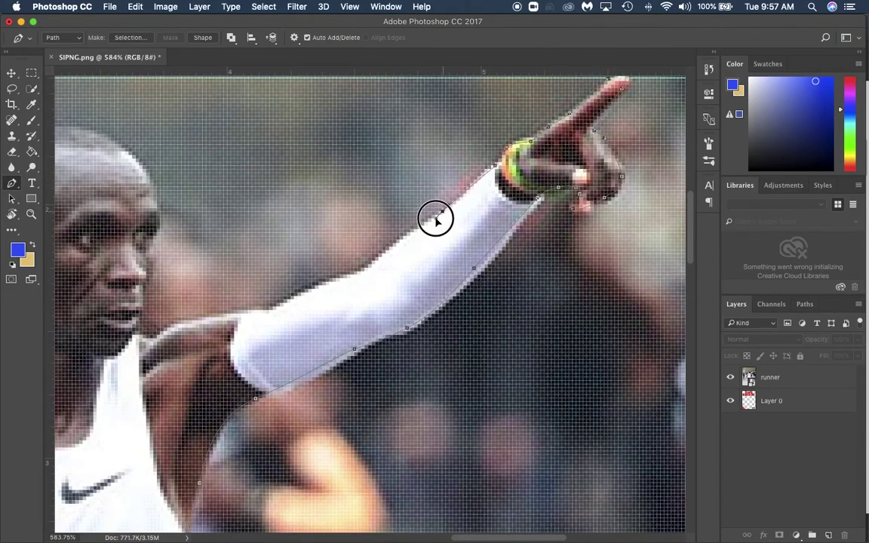
left_click(367, 267)
left_click(273, 313)
left_click(142, 307)
left_click(149, 261)
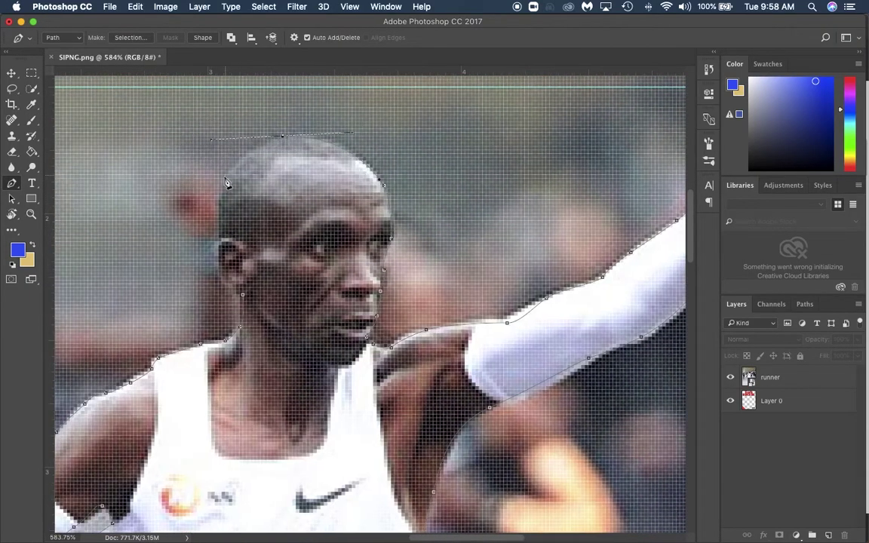
left_click(218, 198)
left_click(220, 238)
Convert the traced path into a selection and fit the whole image in view
key("ctrl+Return")
key("v")
key("ctrl+0")
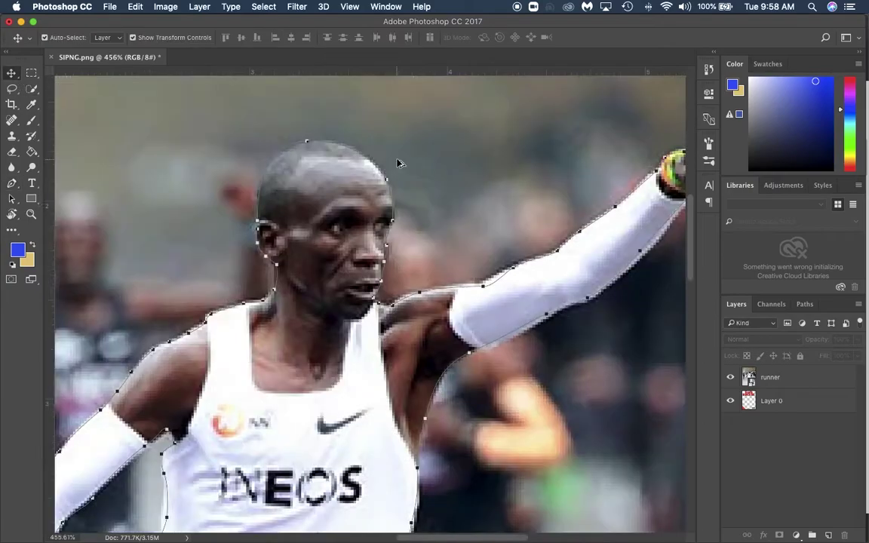
Hide the Work Path in the Paths panel and make the runner layer active
left_click(805, 305)
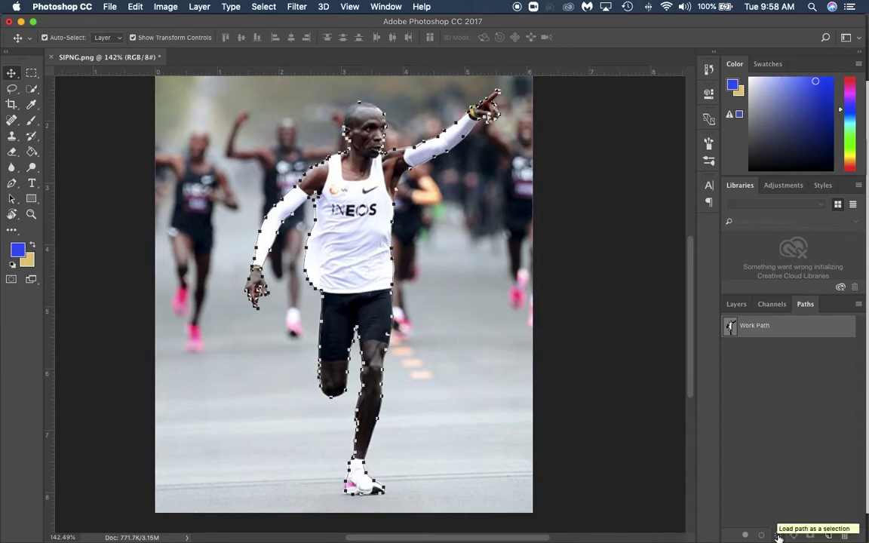
left_click(770, 475)
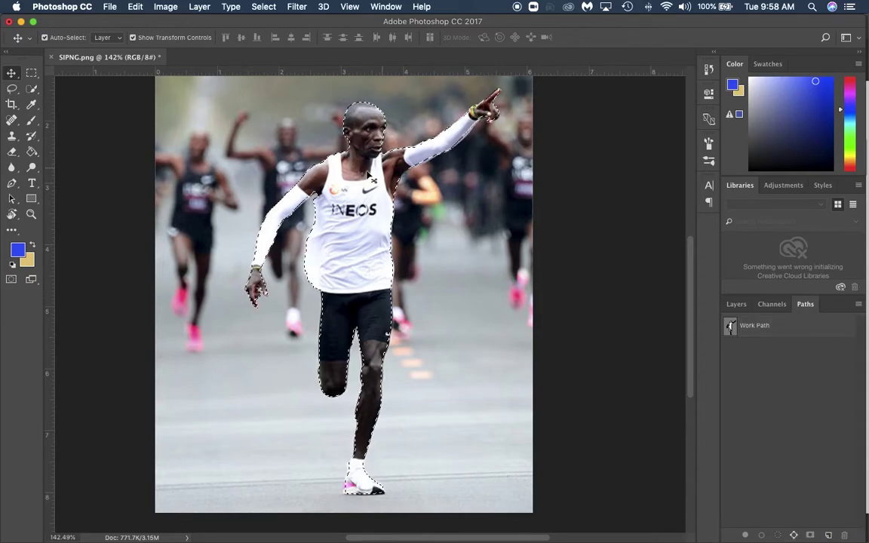
left_click(737, 304)
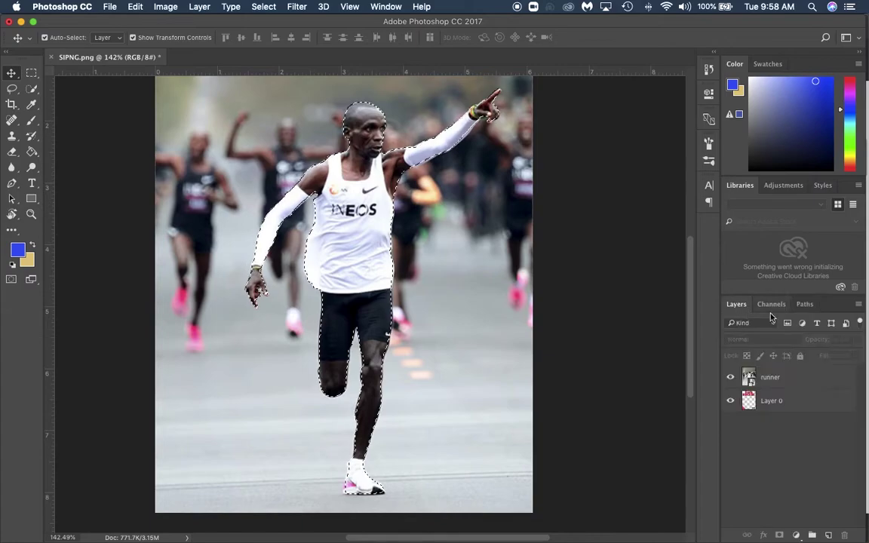
left_click(798, 381)
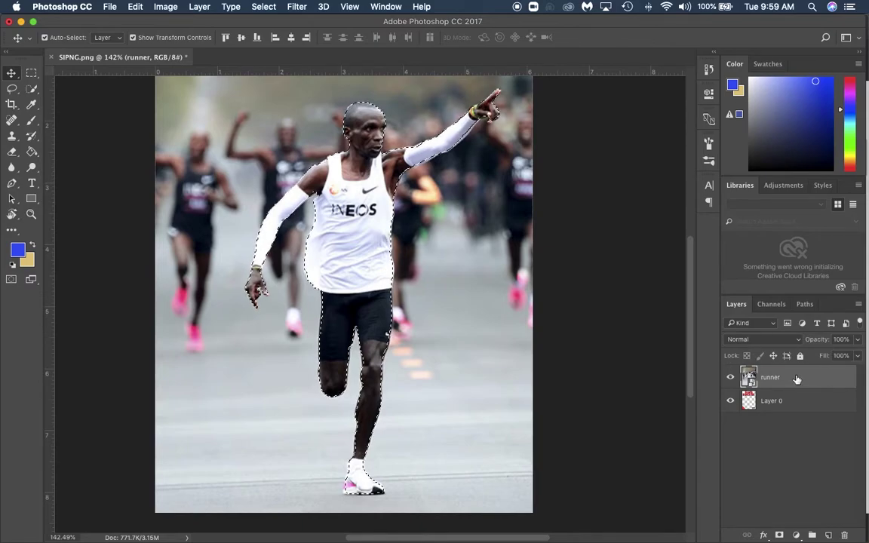
Mask the runner layer to the selection and shift the cut-out slightly left
left_click(780, 535)
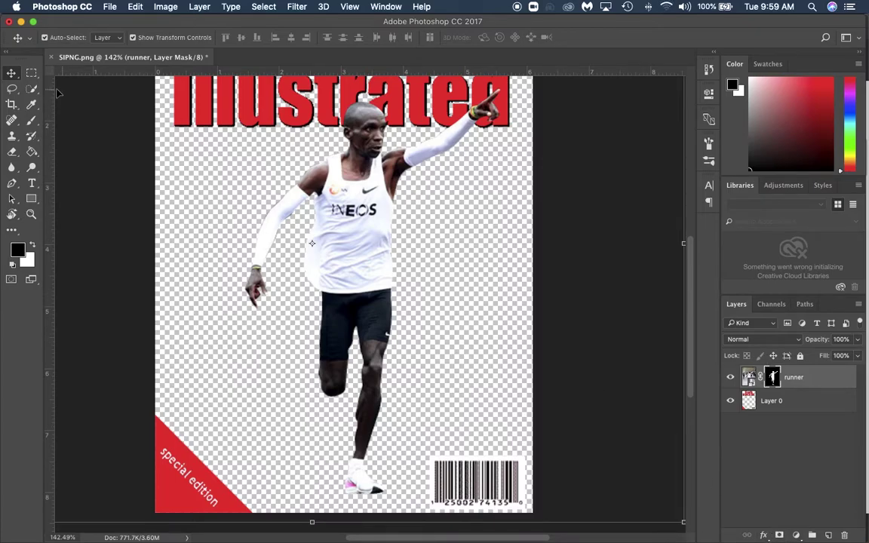
left_click(359, 266)
left_click_drag(360, 266, 342, 270)
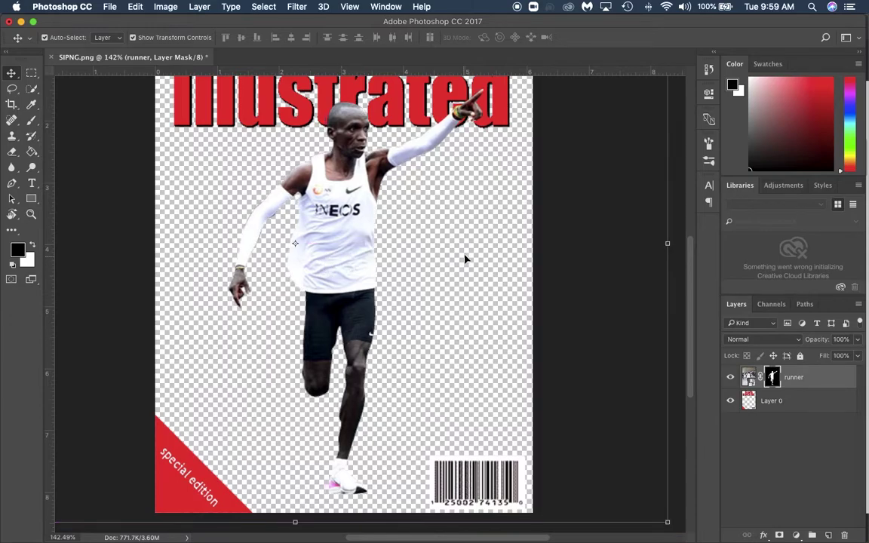
Nudge the runner slightly right and up, then deselect the layer
scroll(445, 253, "down", 5)
scroll(436, 267, "up", 4)
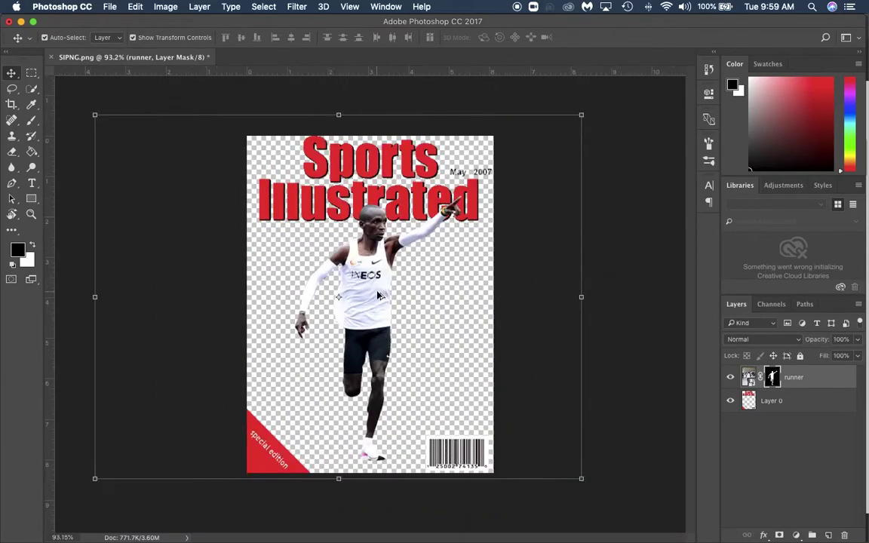
left_click(571, 264)
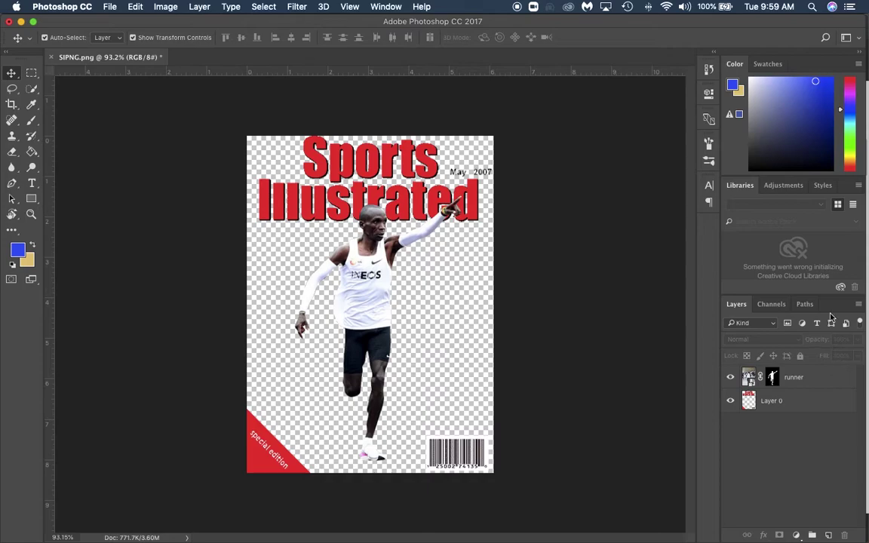
left_click_drag(322, 272, 359, 281)
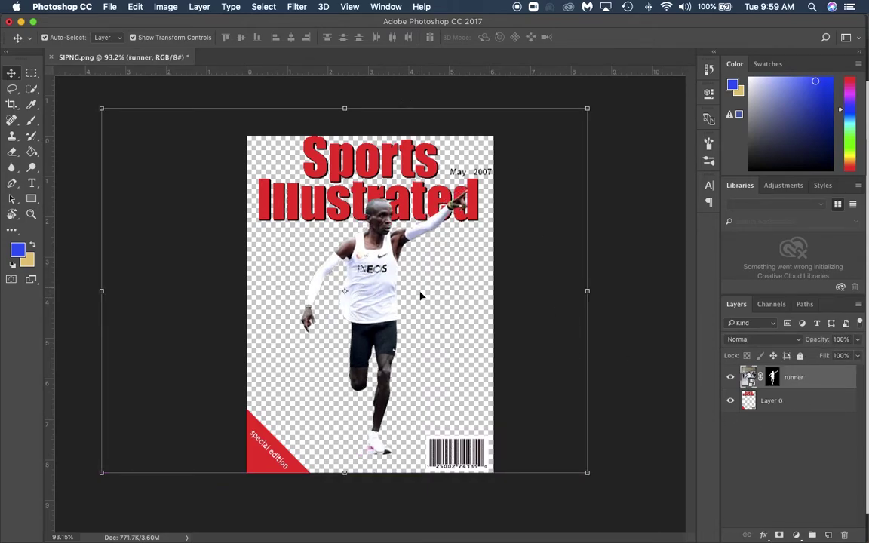
left_click(64, 97)
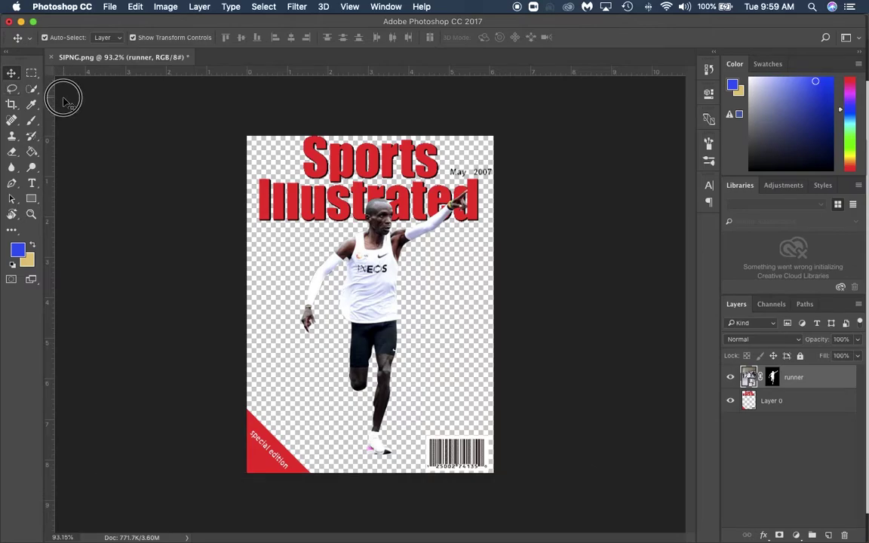
Add a new layer, move it to the bottom of the stack, and rename it BG
left_click(829, 535)
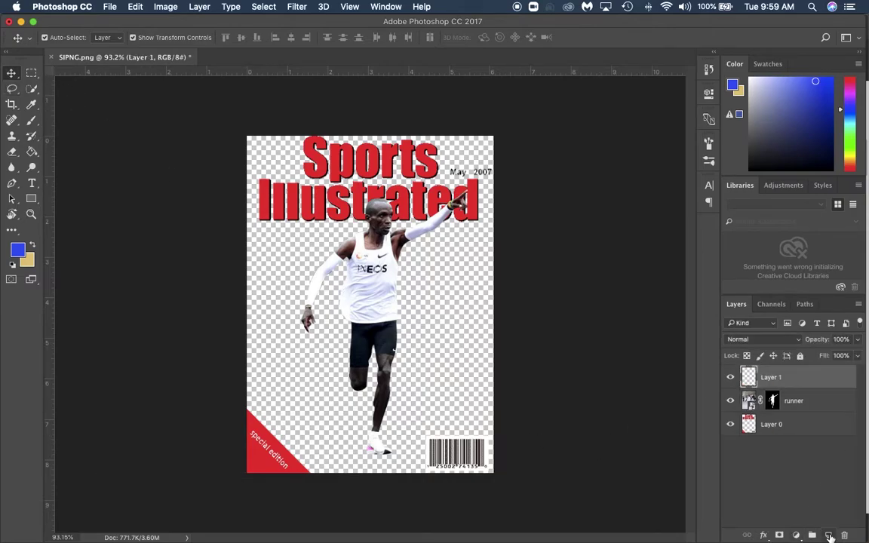
left_click_drag(770, 378, 790, 443)
double_click(770, 425)
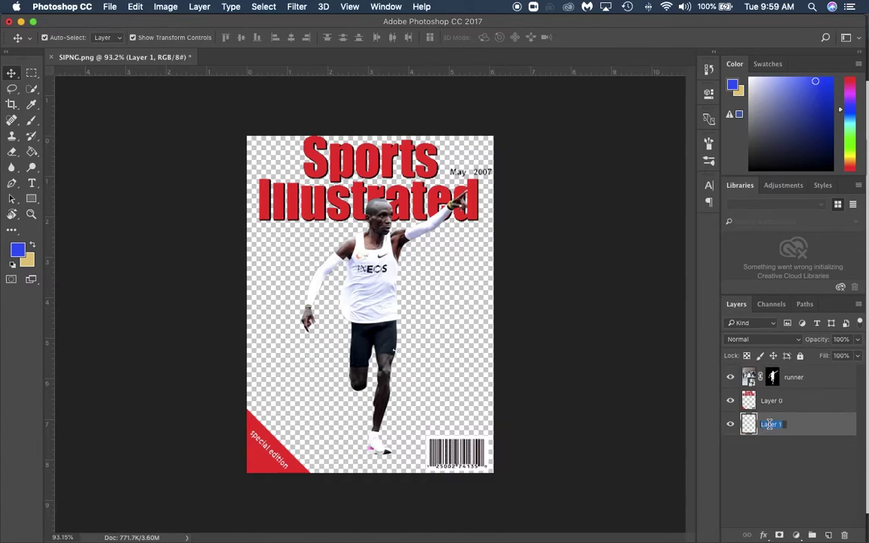
type("BG")
key("Return")
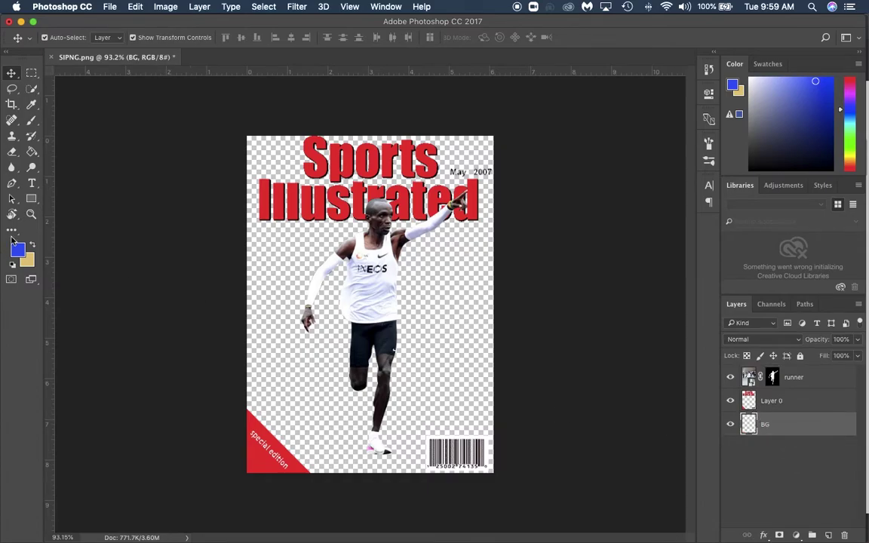
Fill the BG layer with blue and add a new empty layer above it
left_click(31, 150)
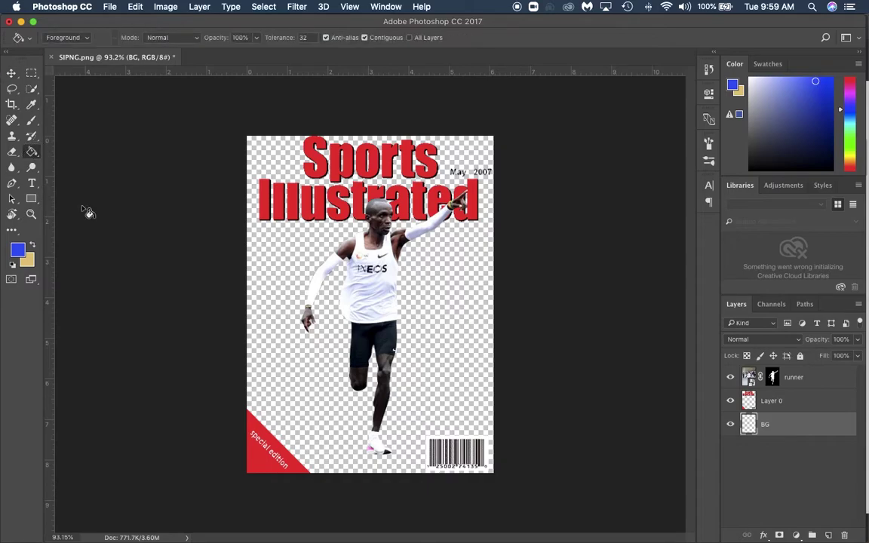
left_click(272, 258)
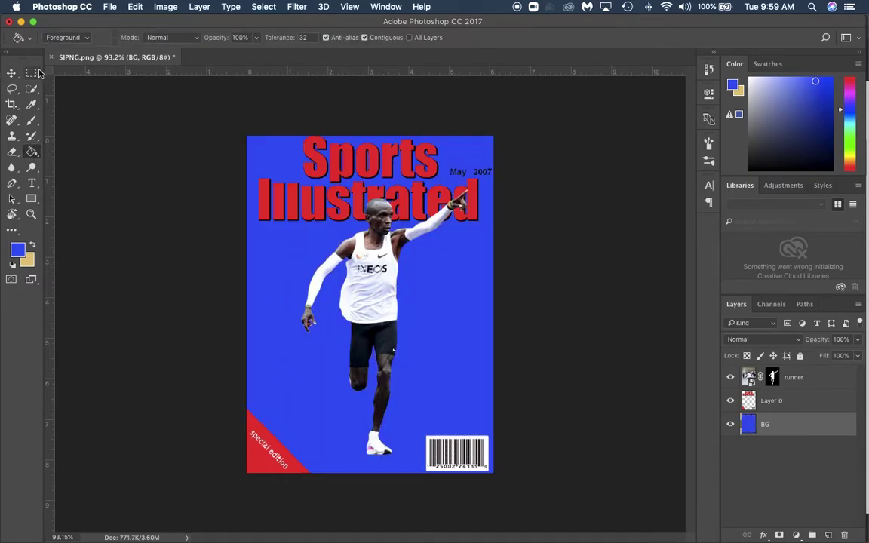
left_click(12, 72)
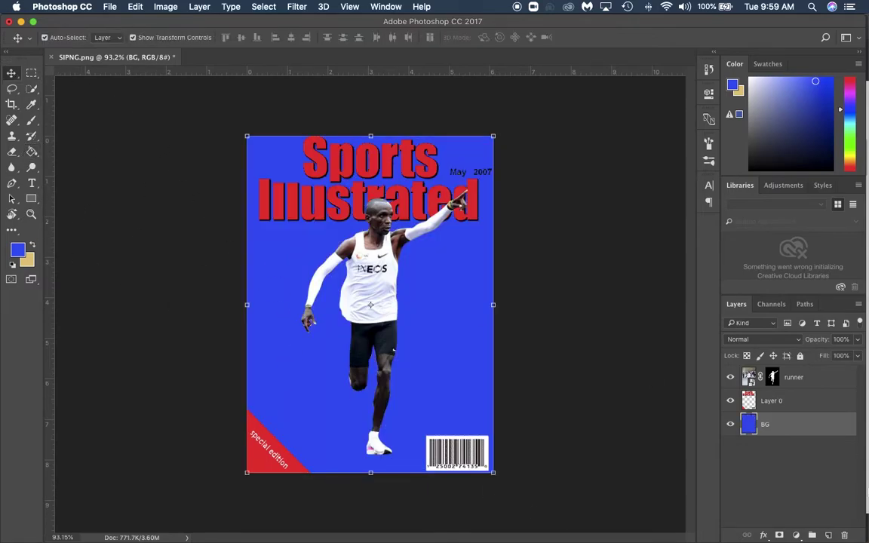
left_click(829, 536)
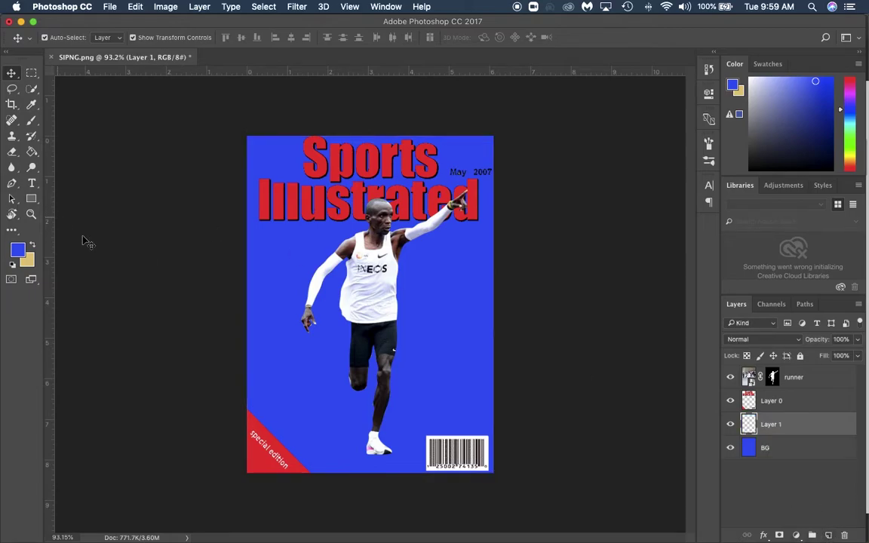
Set up a small black brush and zoom in on the runner's shoe
left_click(31, 120)
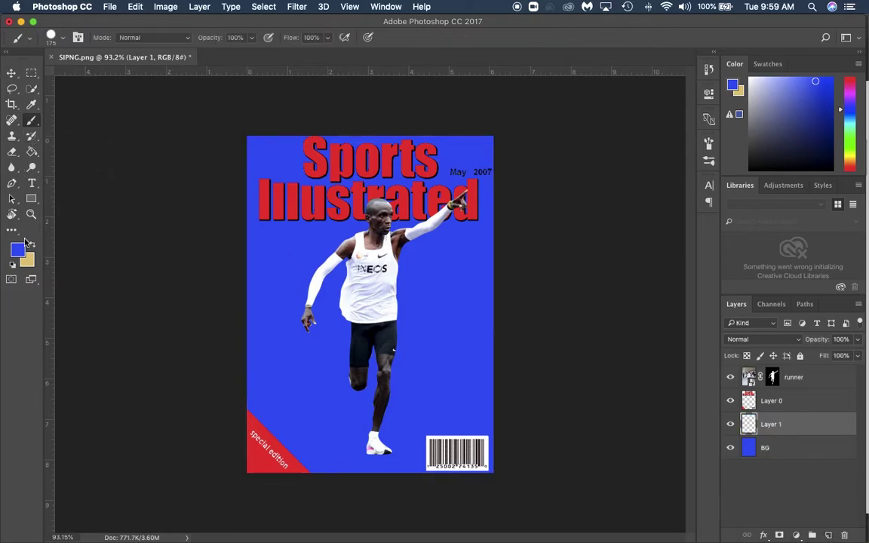
left_click(759, 170)
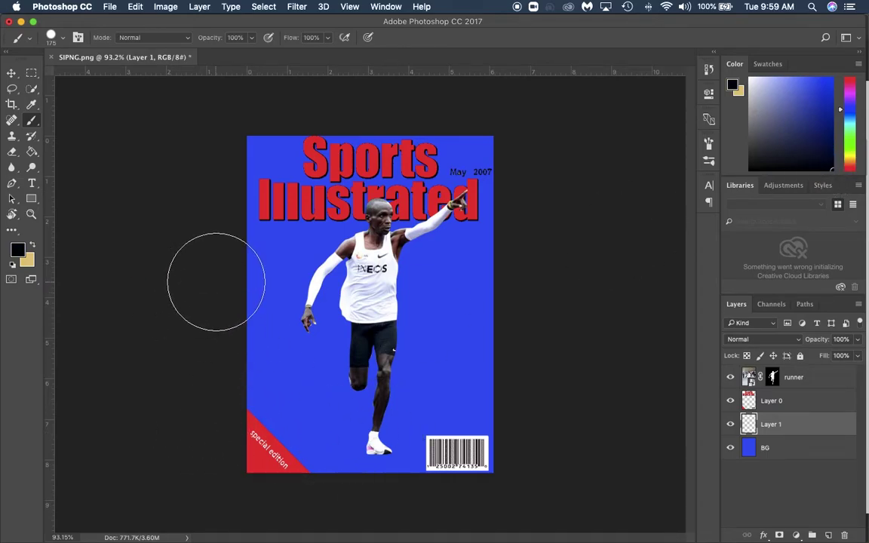
key("bracketleft")
key("bracketleft")
key("bracketleft")
key("bracketleft")
key("bracketleft")
key("bracketleft")
key("bracketleft")
key("bracketleft")
key("bracketleft")
key("bracketleft")
key("bracketleft")
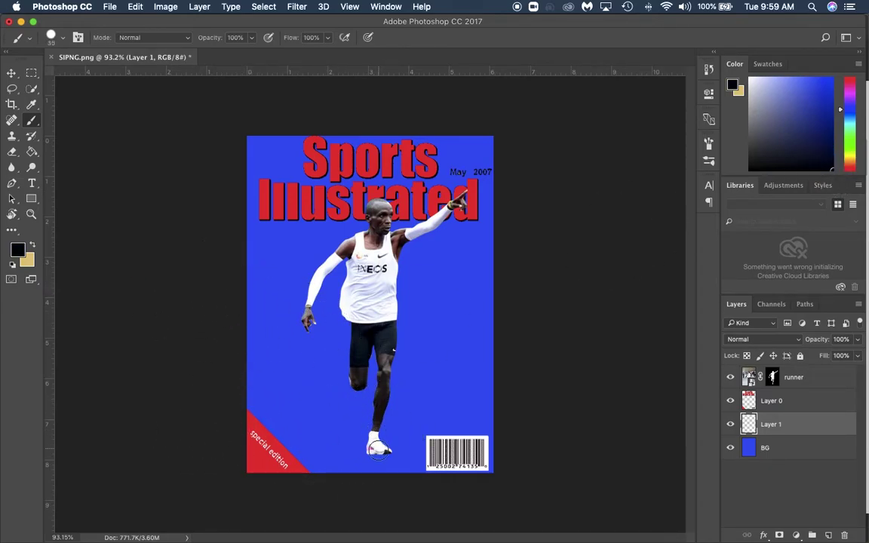
key("bracketleft")
key("bracketleft")
scroll(382, 472, "up", 5)
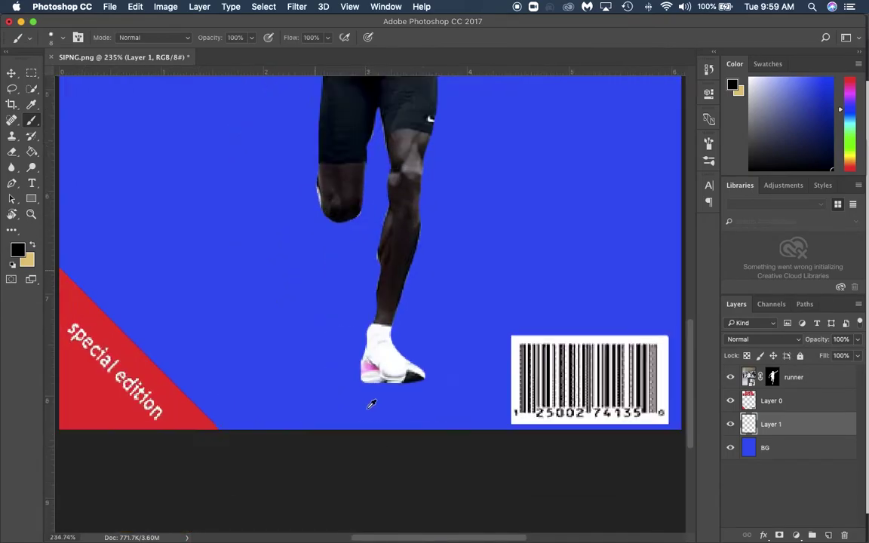
scroll(371, 404, "up", 6)
Paint a black shadow under the shoe's sole, redoing the stray first stroke
key("bracketright")
key("bracketright")
mouse_move(364, 323)
left_mouse_down()
mouse_move(318, 331)
mouse_move(555, 295)
left_mouse_up()
key("super+alt+z")
key("super+alt+z")
mouse_move(381, 330)
left_mouse_down()
mouse_move(284, 342)
mouse_move(585, 315)
mouse_move(436, 350)
mouse_move(281, 361)
mouse_move(268, 349)
mouse_move(220, 362)
mouse_move(536, 303)
mouse_move(653, 269)
mouse_move(566, 305)
mouse_move(612, 336)
mouse_move(409, 376)
mouse_move(293, 384)
mouse_move(509, 348)
mouse_move(620, 295)
mouse_move(583, 284)
mouse_move(308, 343)
mouse_move(277, 392)
mouse_move(650, 339)
mouse_move(689, 272)
mouse_move(438, 302)
mouse_move(268, 364)
left_mouse_up()
key("super+0")
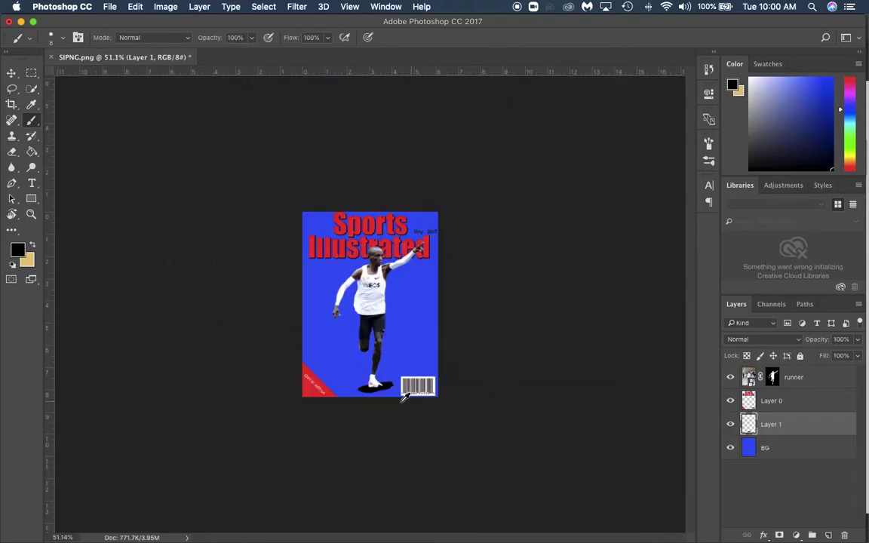
scroll(404, 398, "up", 3)
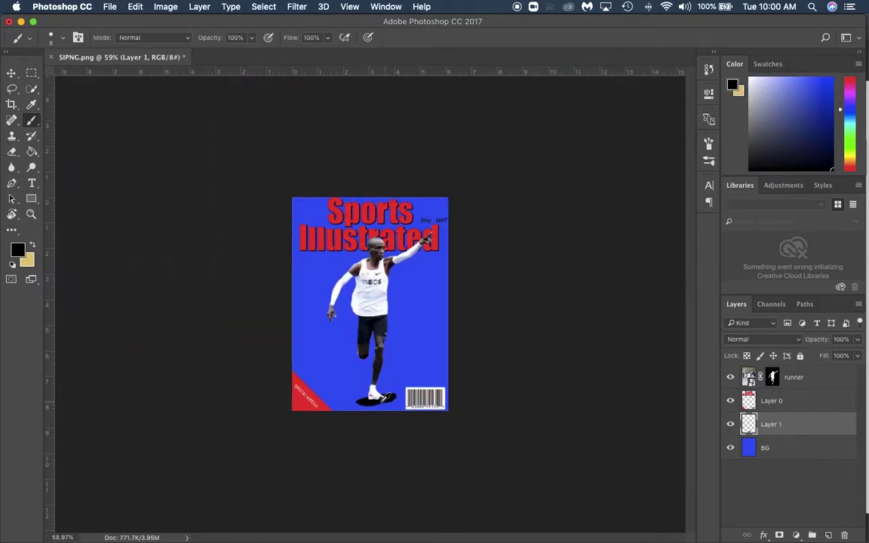
Lower the shadow layer to 16% opacity and soften its edges with the Eraser at 27%
left_click(858, 341)
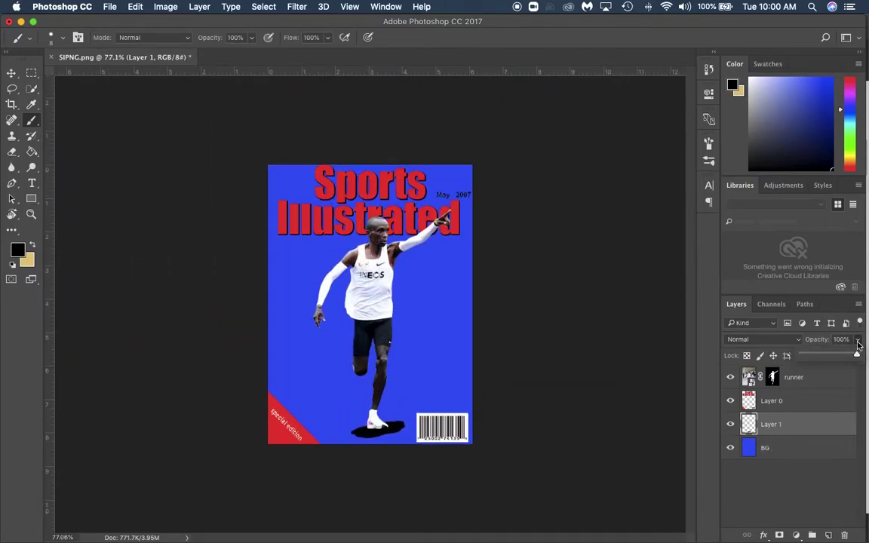
left_click_drag(825, 360, 811, 359)
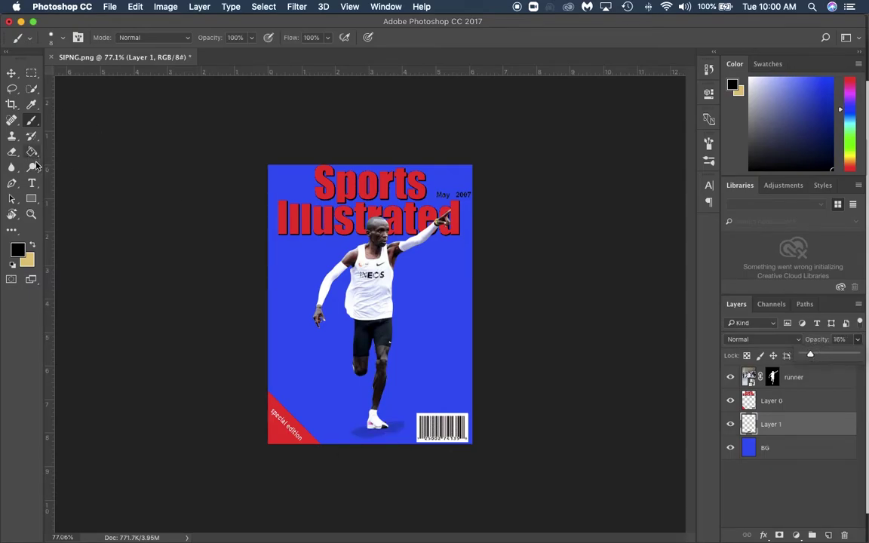
left_click(11, 151)
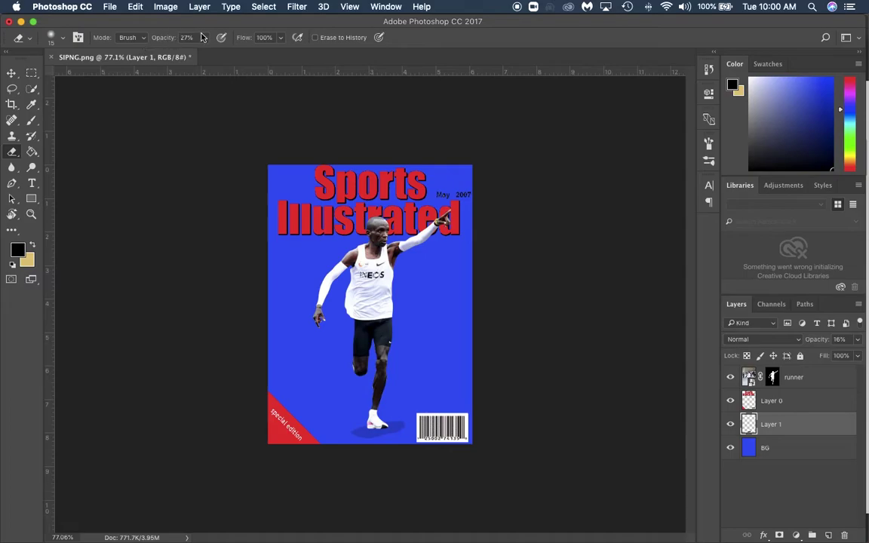
scroll(298, 192, "up", 1)
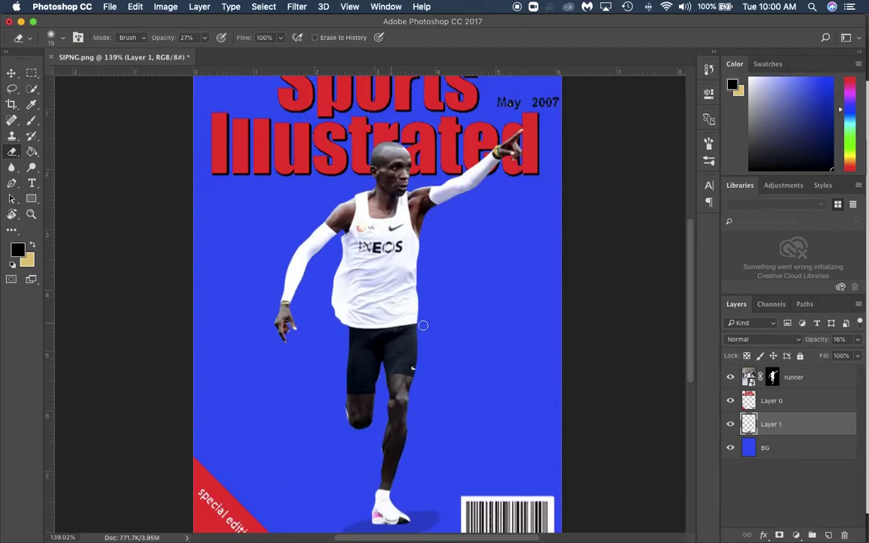
scroll(400, 343, "down", 5)
scroll(362, 234, "up", 6)
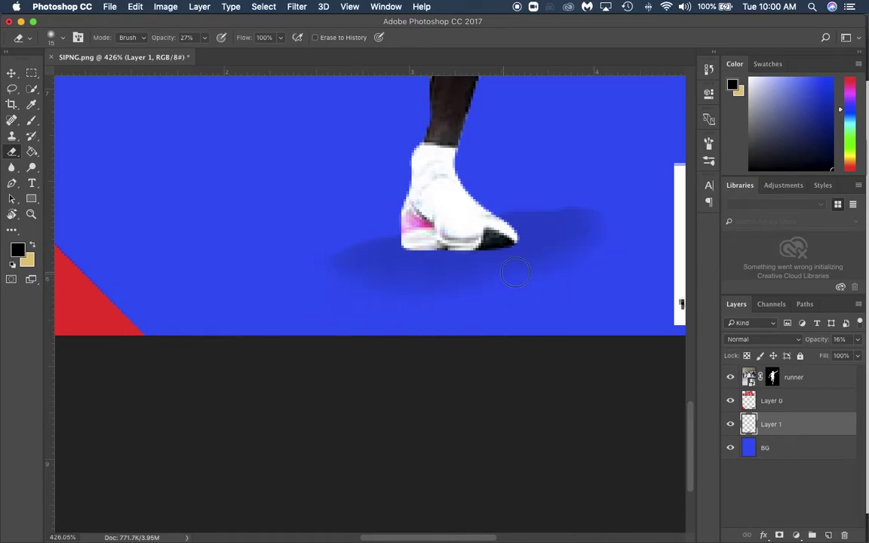
left_click_drag(302, 253, 453, 253)
mouse_move(569, 202)
left_mouse_down()
mouse_move(491, 211)
mouse_move(567, 205)
left_mouse_up()
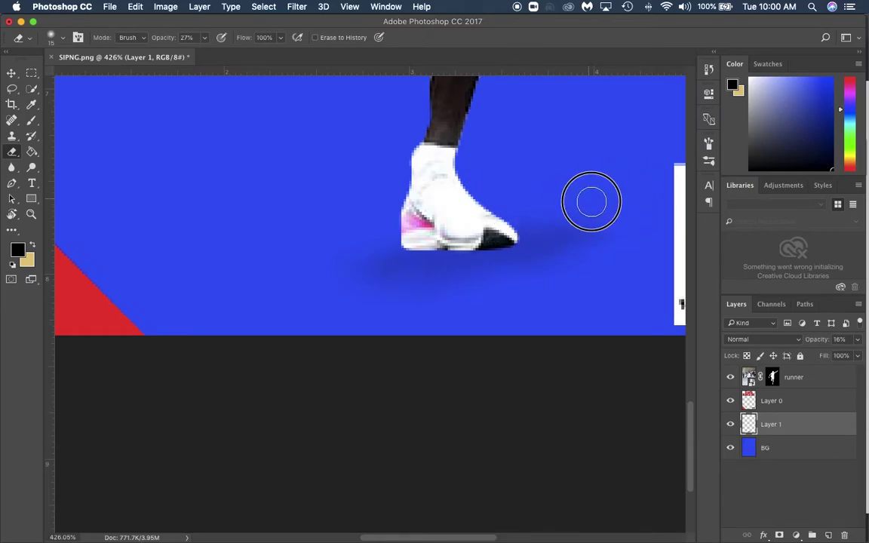
key("super+0")
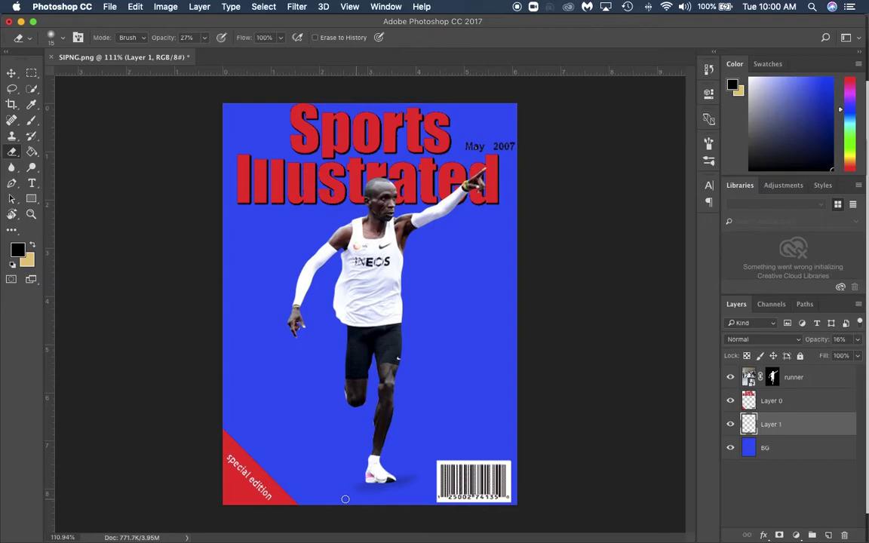
Nudge the shoe shadow left and rotate it about 12 degrees, then deselect it
left_click(11, 73)
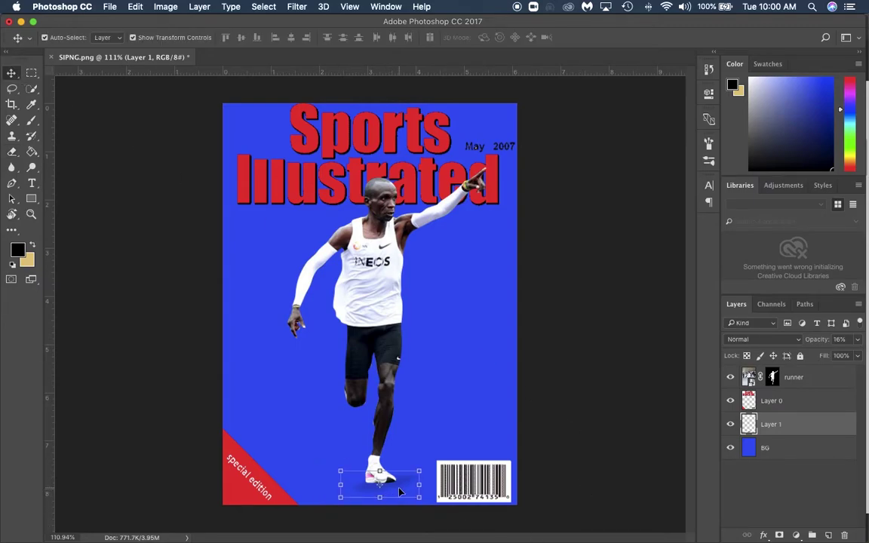
key("shift+Left")
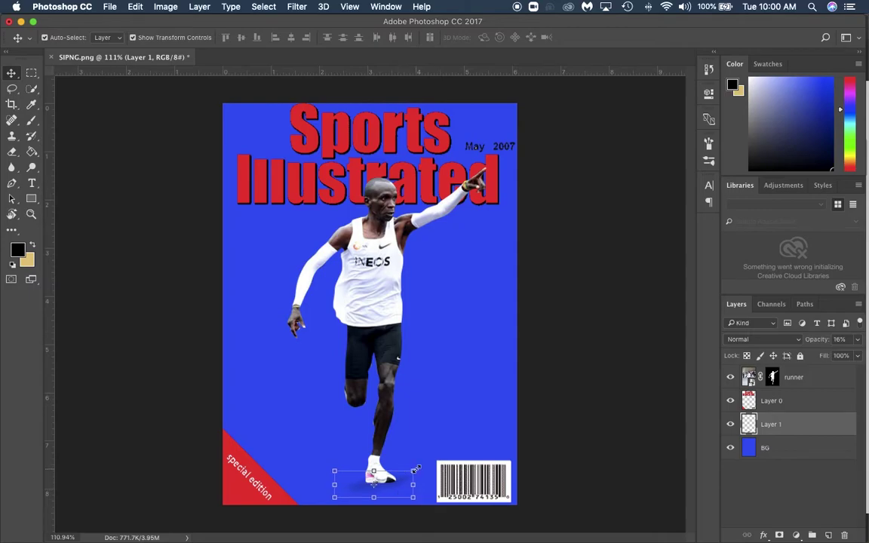
left_click_drag(420, 464, 427, 475)
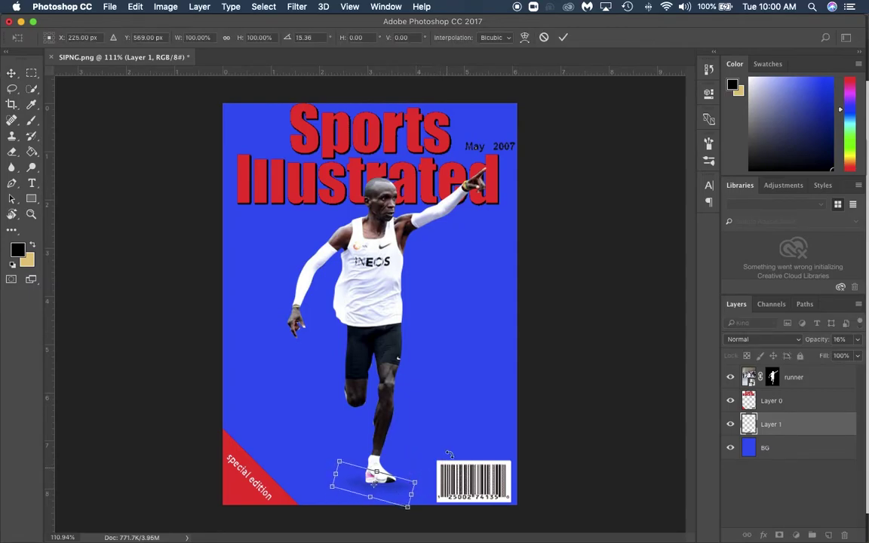
left_click(563, 37)
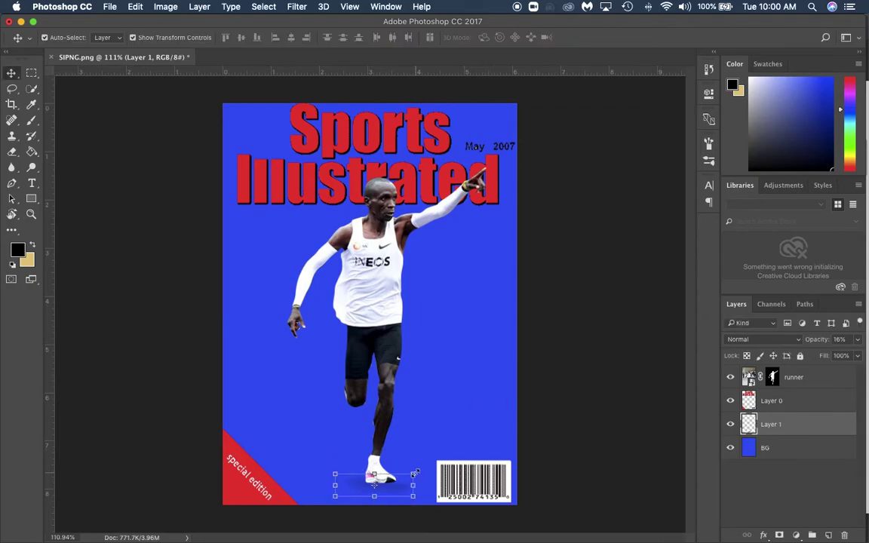
left_click(481, 418)
left_click(389, 491)
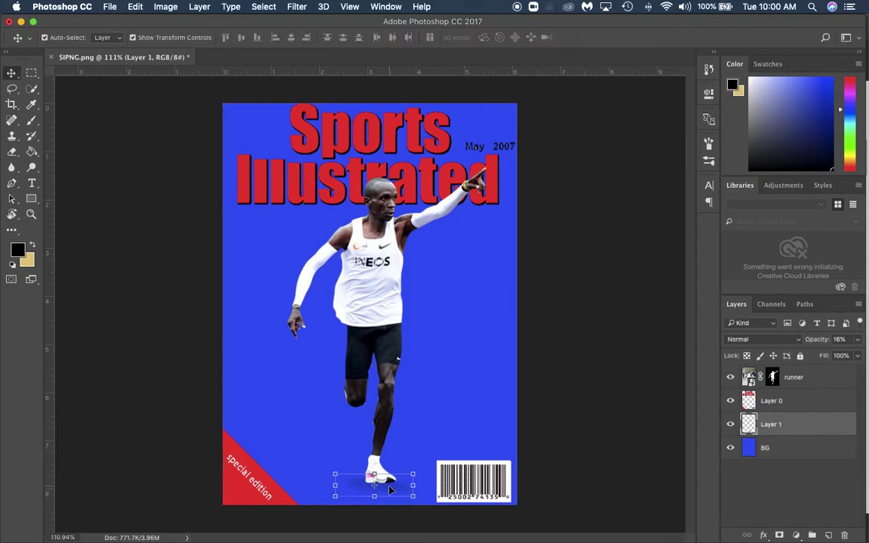
left_click(683, 540)
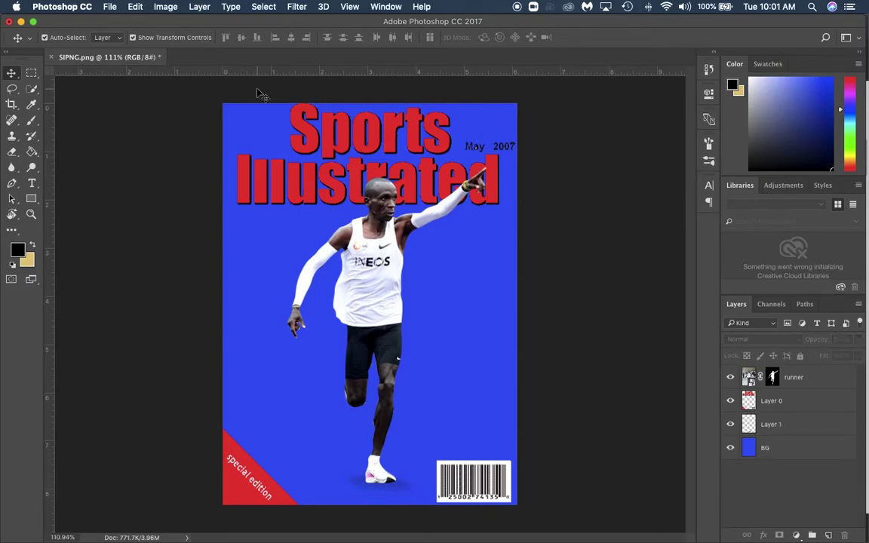
Add a layer above the runner and type 'Boston marathon' in a text box beside his torso
left_click(822, 383)
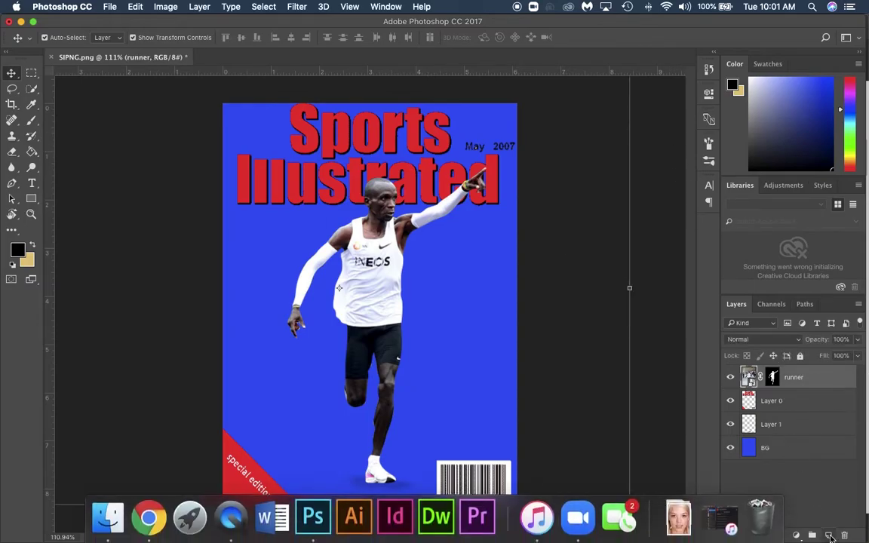
left_click(829, 535)
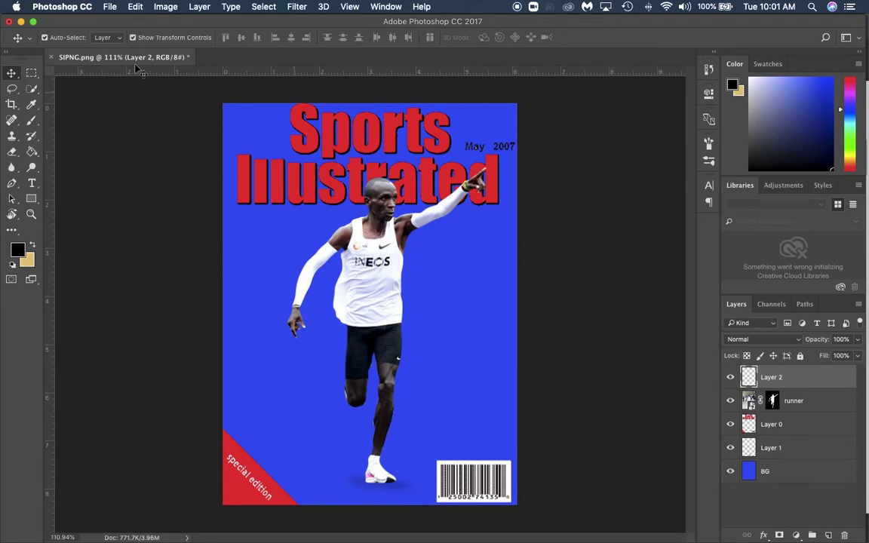
key("t")
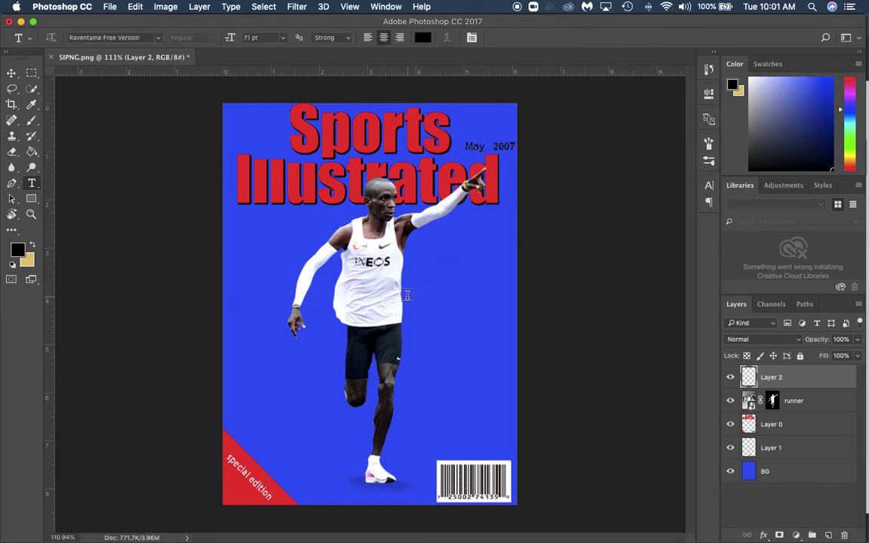
left_click_drag(415, 265, 511, 407)
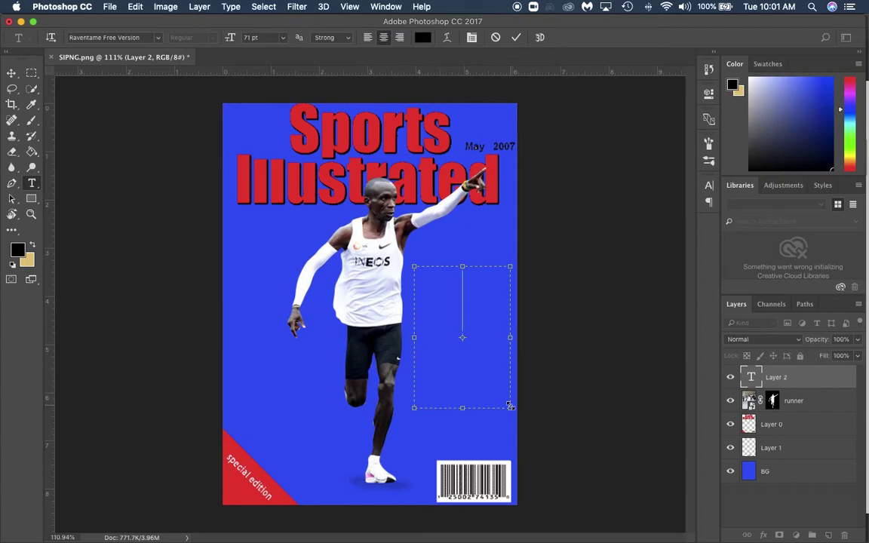
type("Boston")
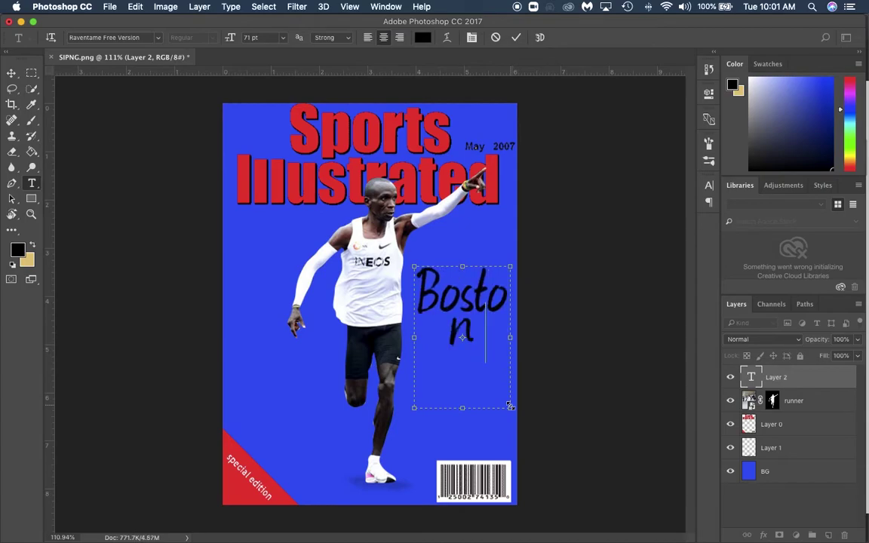
type(" marathon")
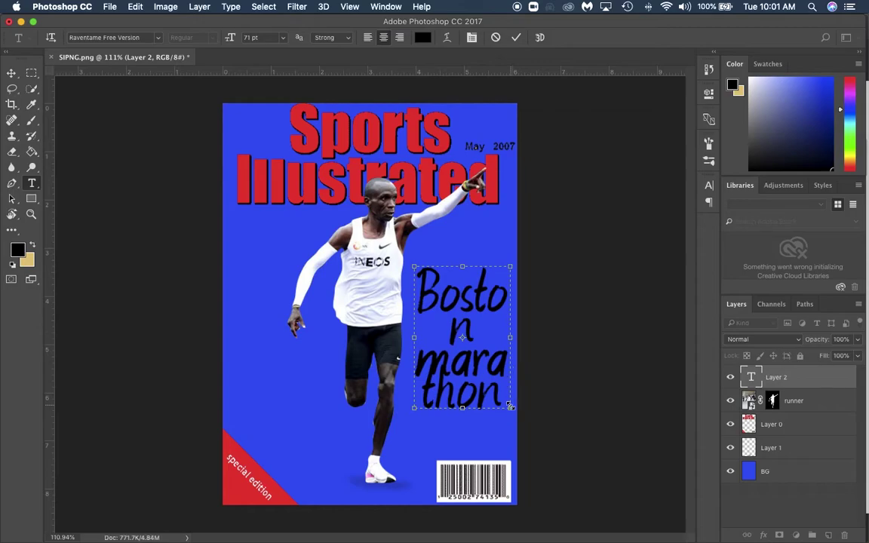
Resize all the headline text to 19 pt
key("super+a")
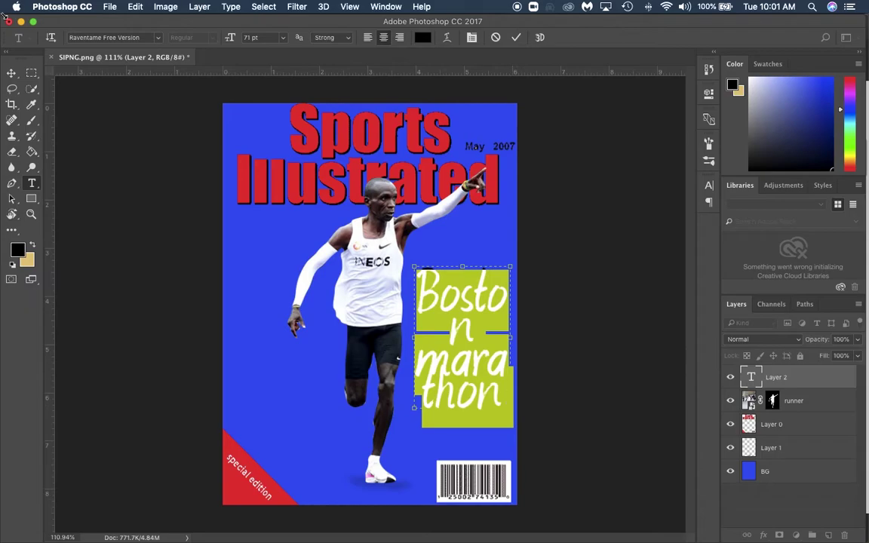
left_click(257, 37)
type("34")
key("Return")
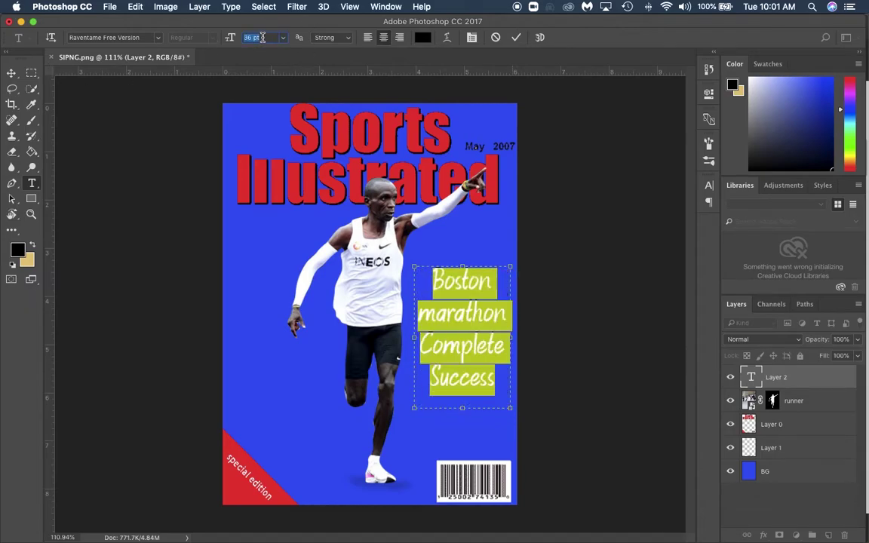
type("17")
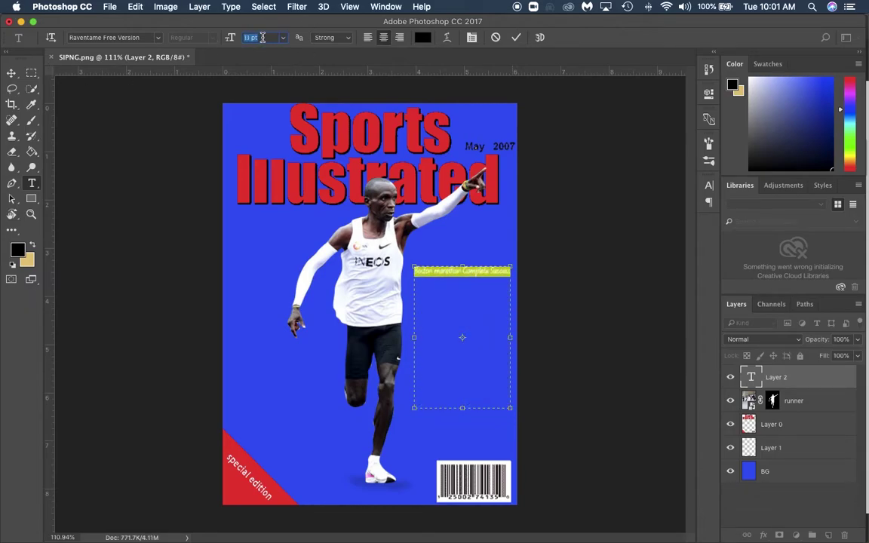
key("Return")
key("Up")
key("Up")
Capitalise the M so the first line reads 'Boston Marathon'
left_click(460, 274)
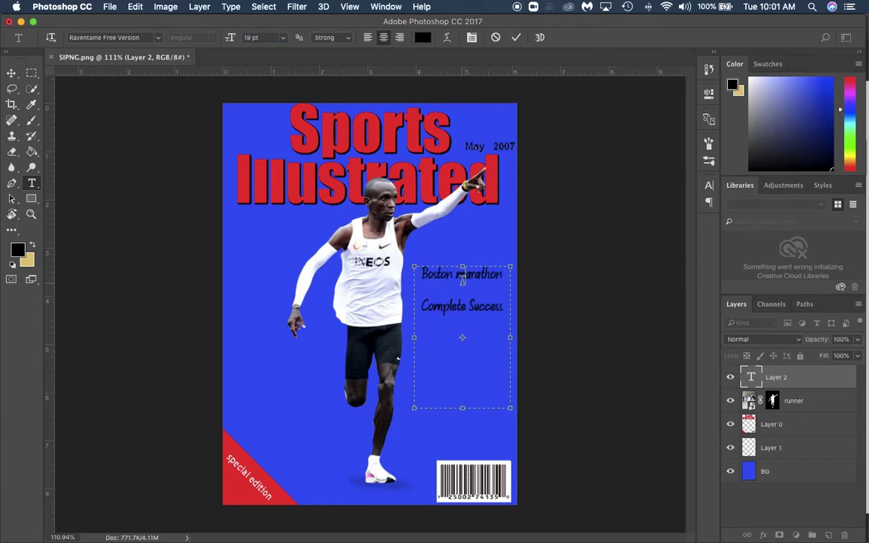
double_click(461, 276)
triple_click(464, 274)
left_click(463, 274)
left_click_drag(456, 275, 459, 276)
type("M")
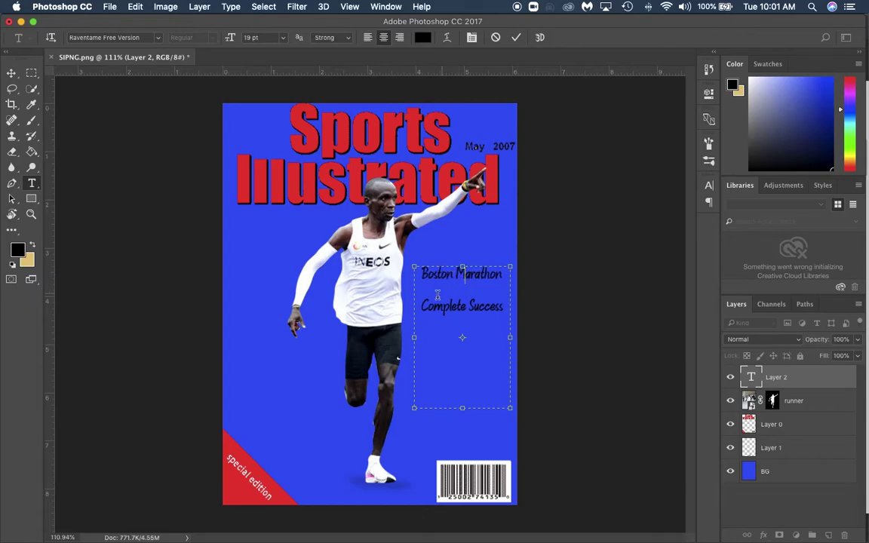
Replace the second line with 'Winner Tells All' and select both lines
mouse_move(504, 305)
left_mouse_down()
mouse_move(465, 311)
mouse_move(501, 305)
left_mouse_up()
triple_click(504, 306)
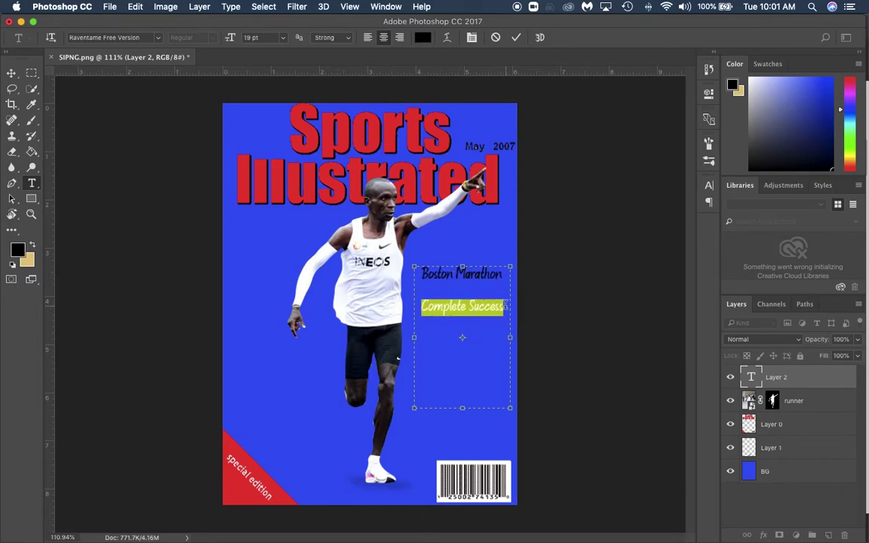
type("W")
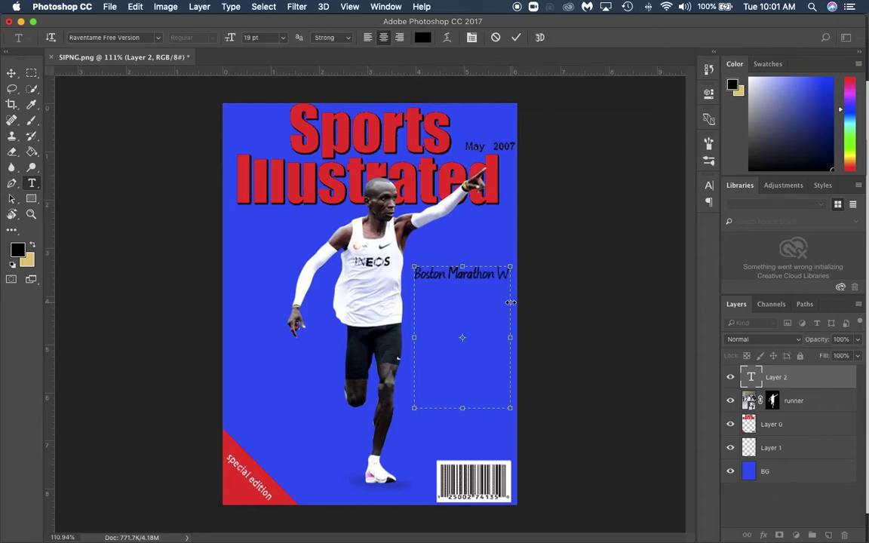
type("inner Tells All")
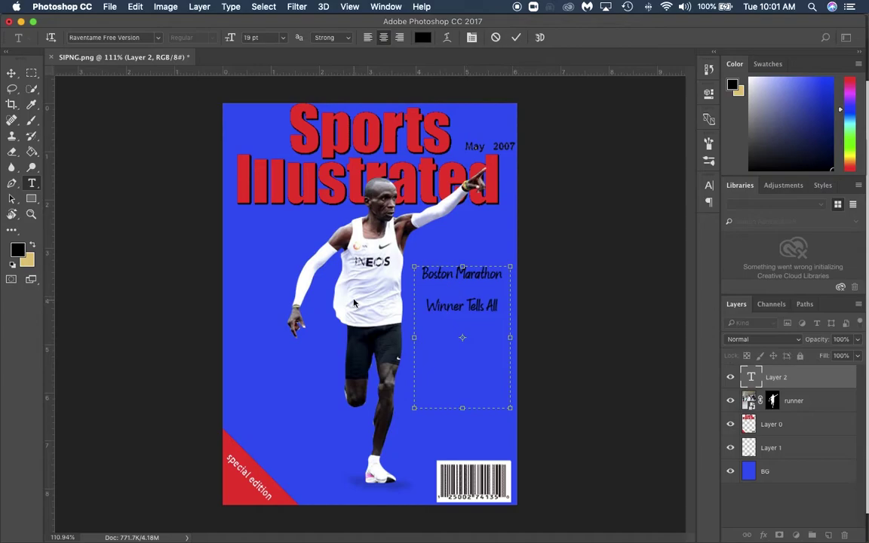
left_click_drag(500, 307, 397, 258)
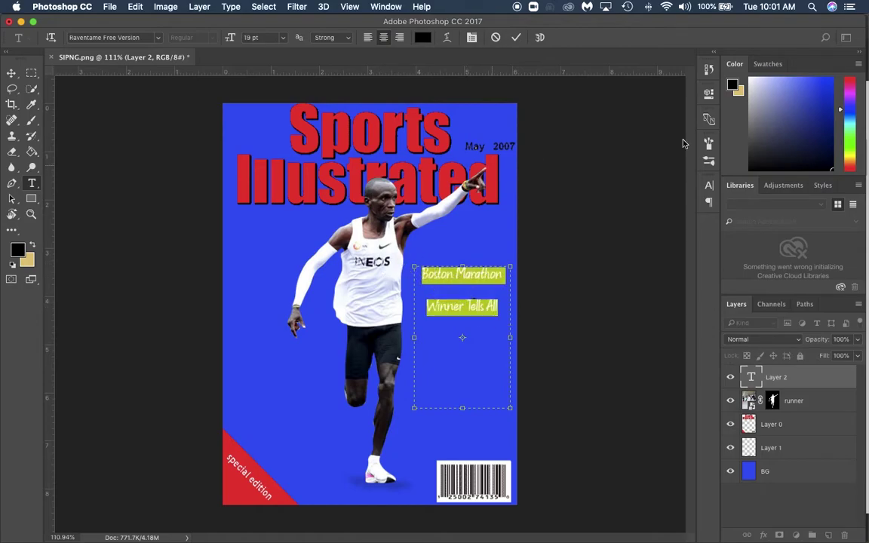
Reduce the headline leading from 48 pt to 22 pt, then show the Paragraph panel
left_click(709, 189)
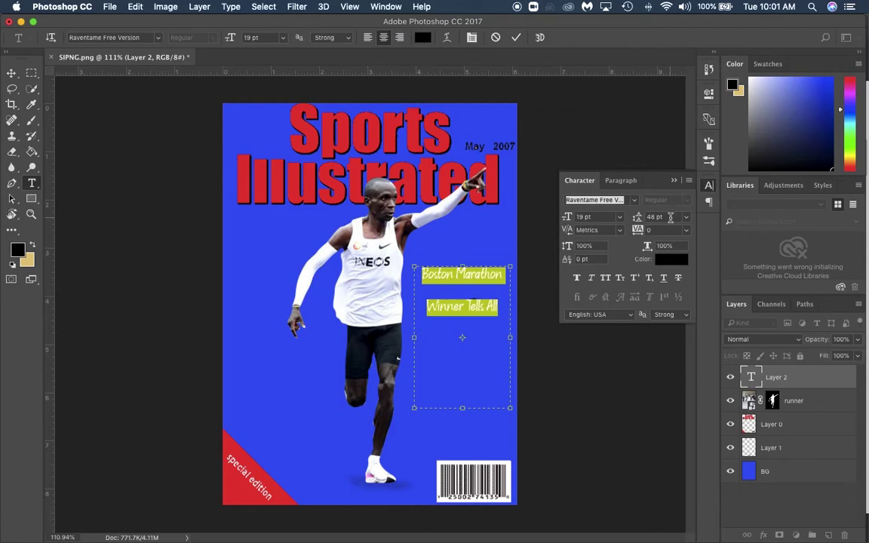
left_click(671, 217)
scroll(671, 217, "down", 20)
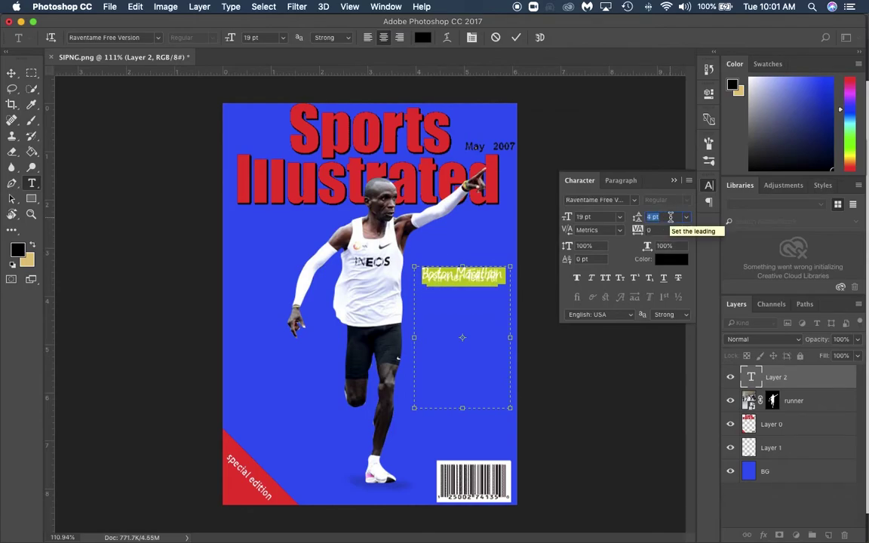
scroll(671, 218, "up", 13)
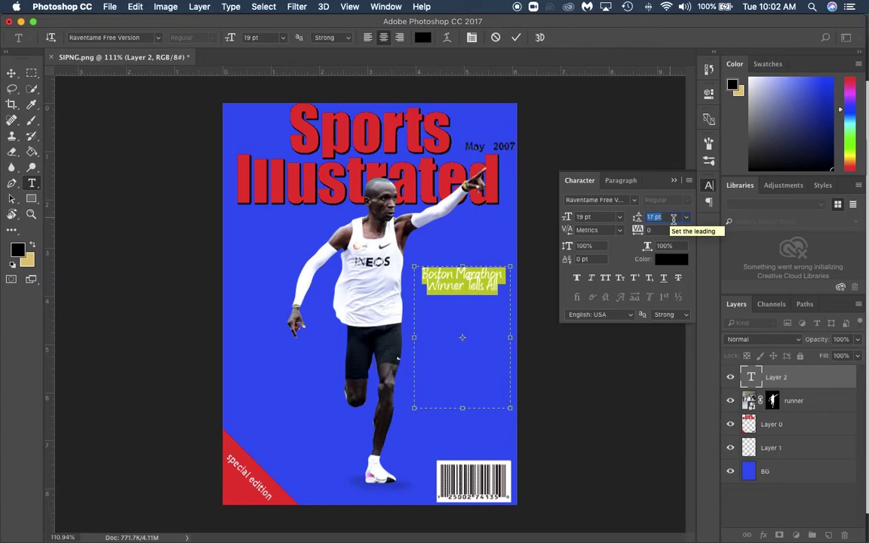
scroll(674, 219, "up", 1)
scroll(674, 219, "up", 3)
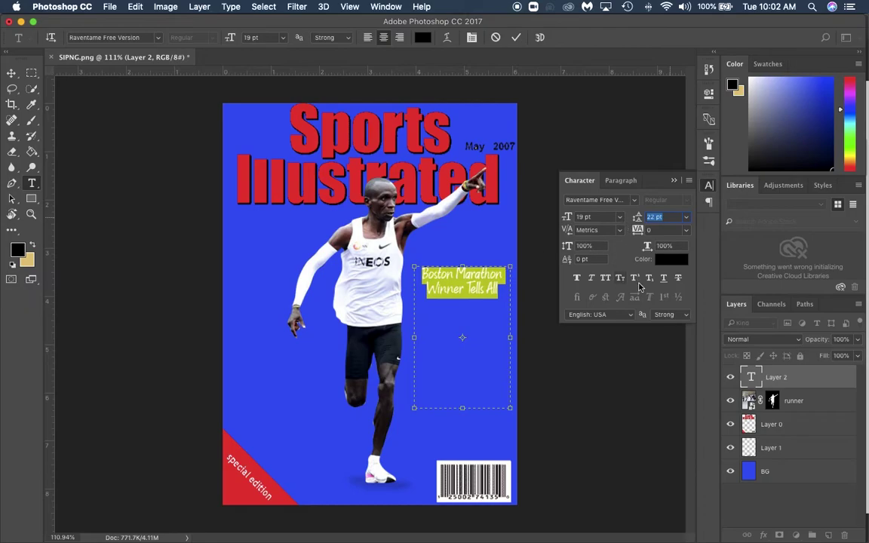
left_click(709, 202)
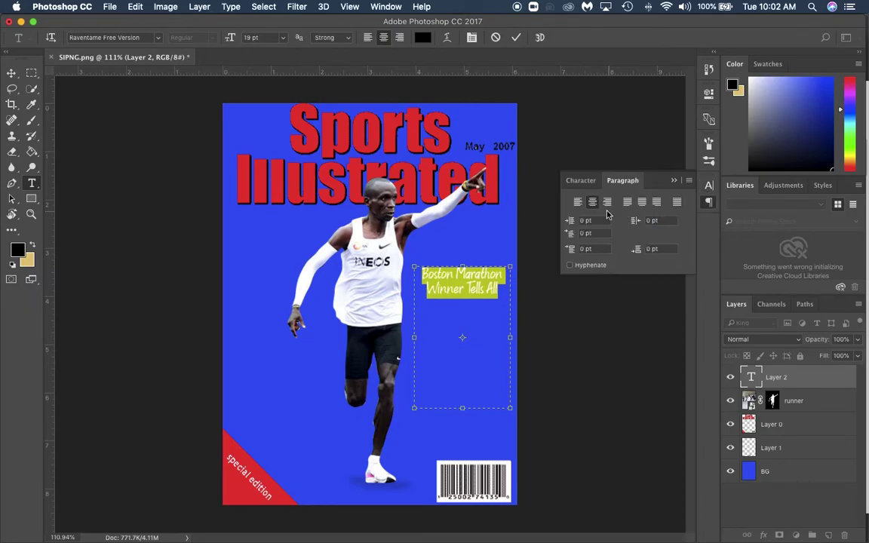
Right-align the headline text and commit the edit
left_click(607, 202)
key("ctrl+Return")
key("v")
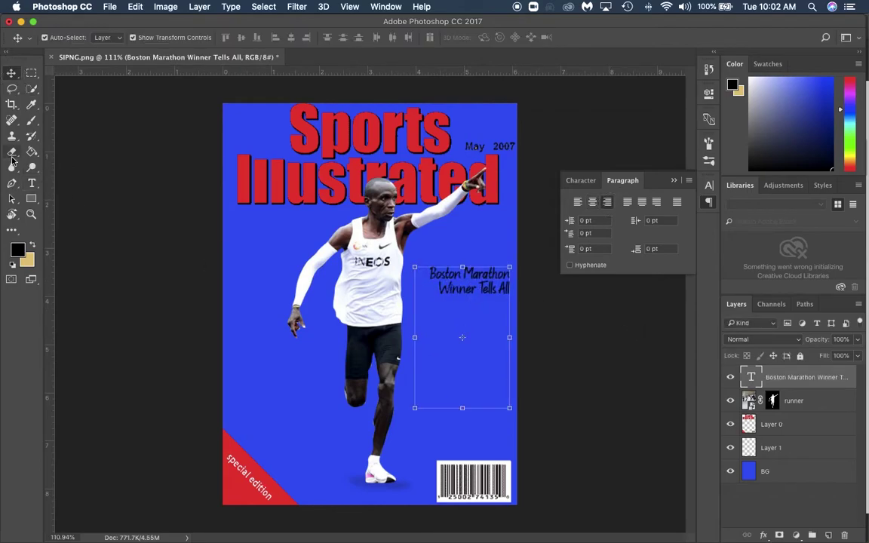
Re-enter the headline with the Type tool and select all of its text
left_click(32, 182)
left_click(485, 290)
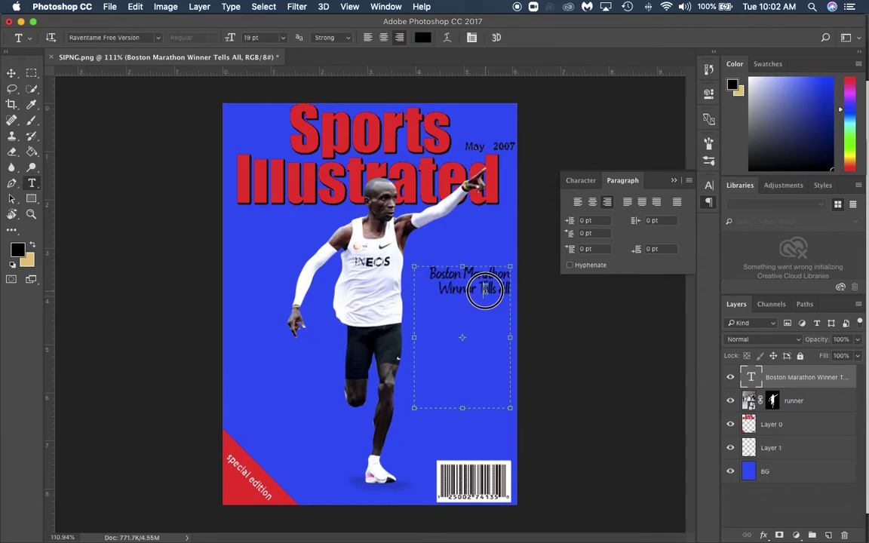
key("super+a")
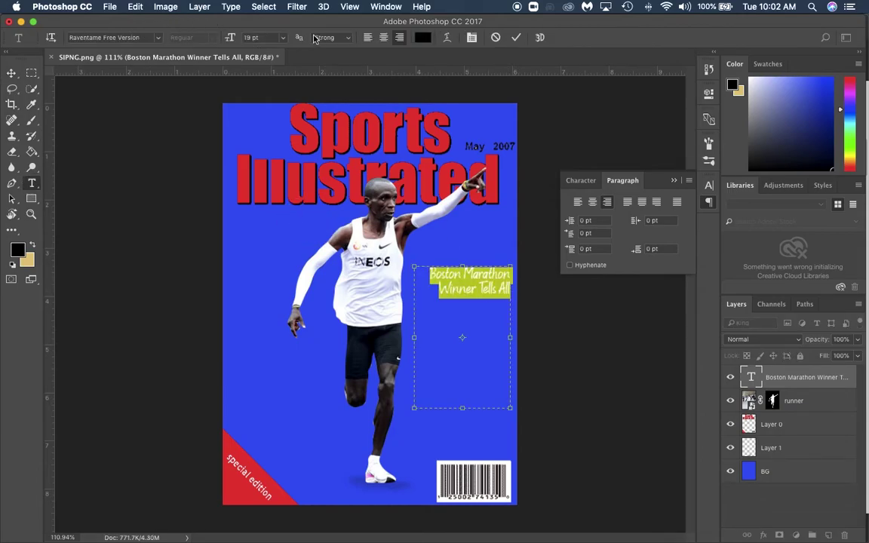
left_click(158, 38)
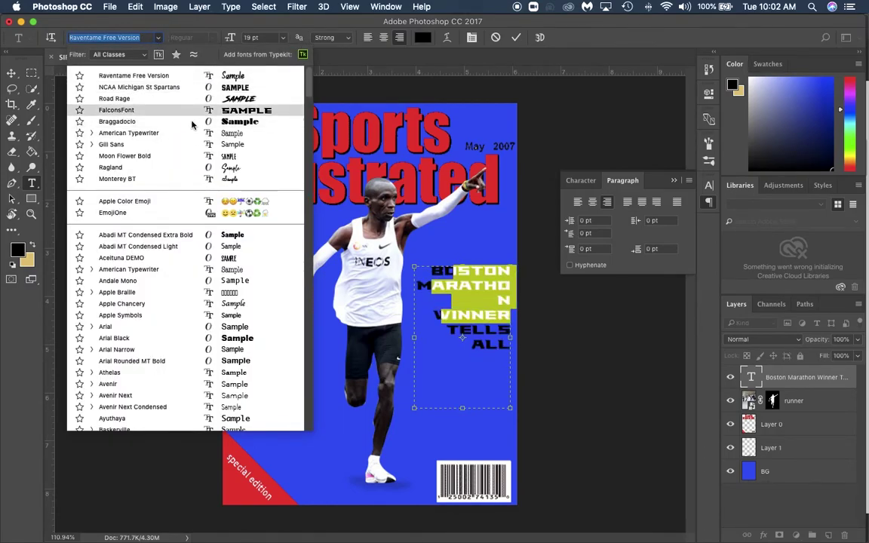
Change the headline font to Abadi MT Condensed Extra Bold, commit it, and select the text layer
left_click(234, 239)
left_click(11, 72)
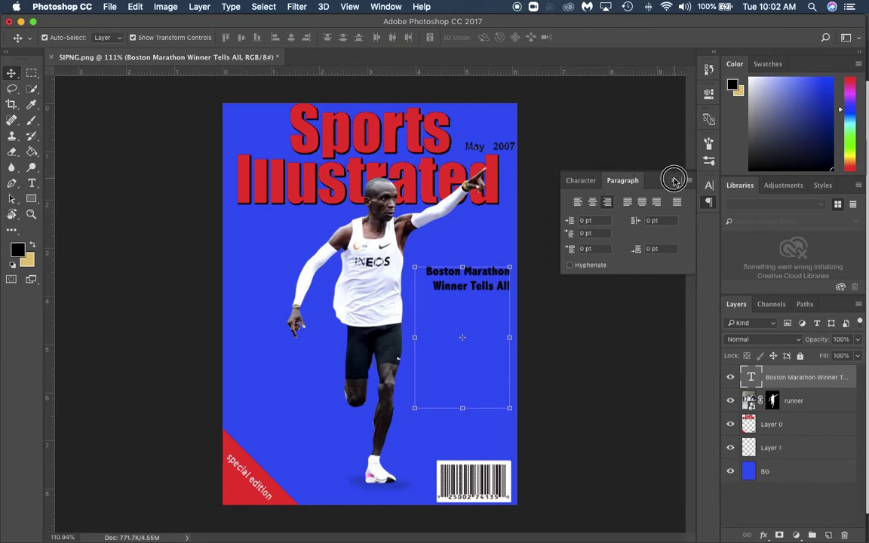
left_click(672, 179)
left_click(617, 369)
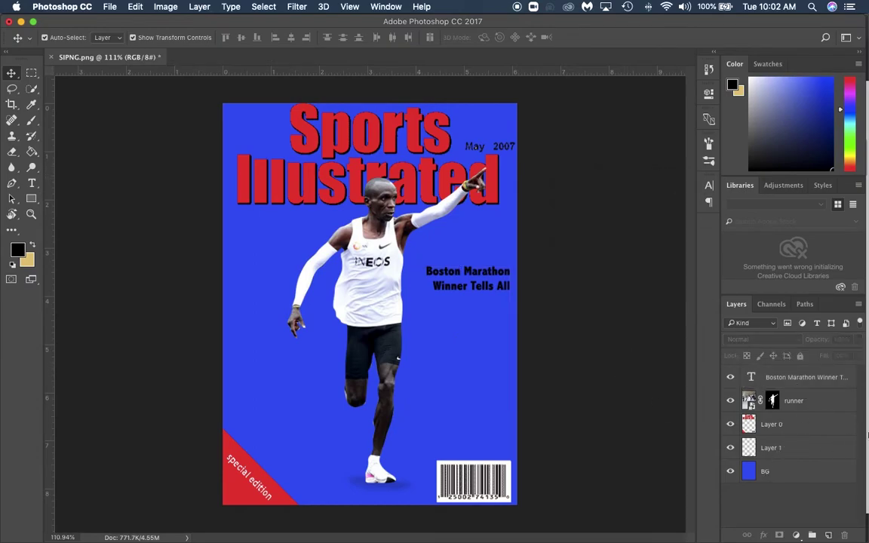
left_click(844, 388)
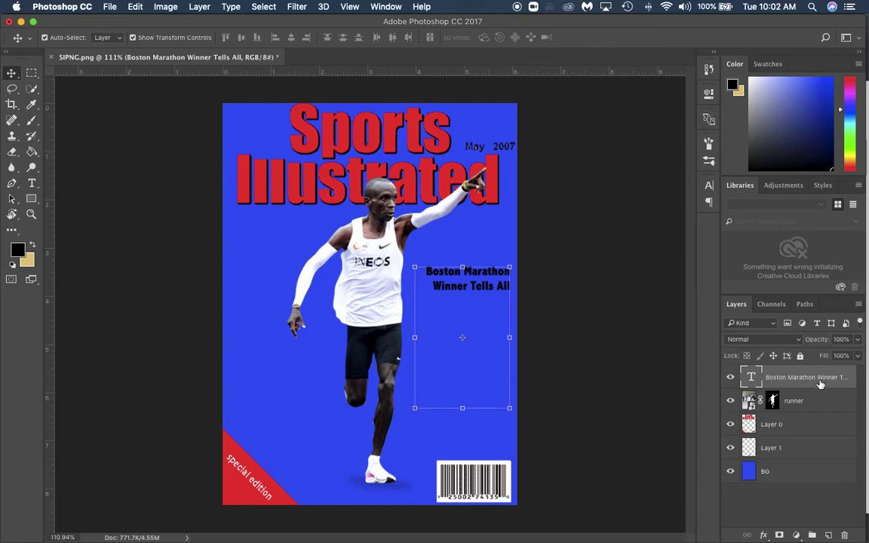
Add a Color Overlay effect to the headline layer in Layer Style
double_click(820, 388)
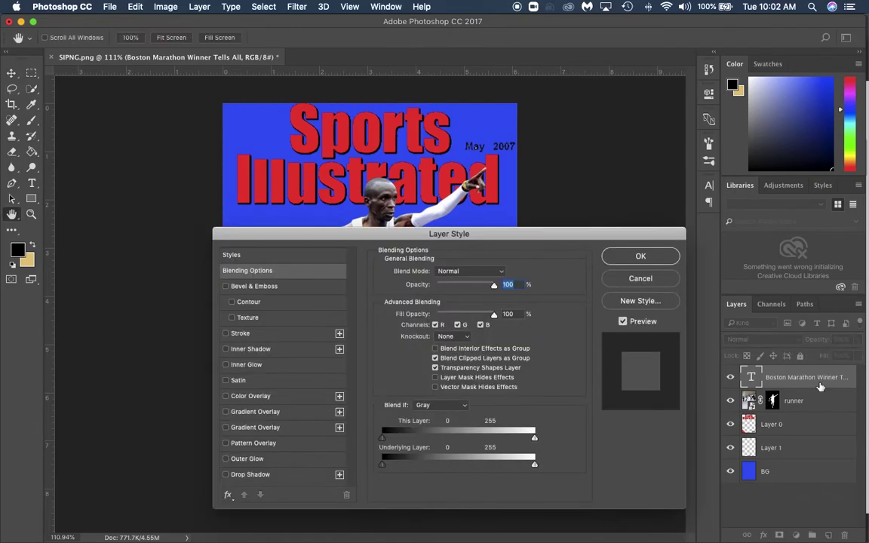
left_click_drag(448, 235, 477, 324)
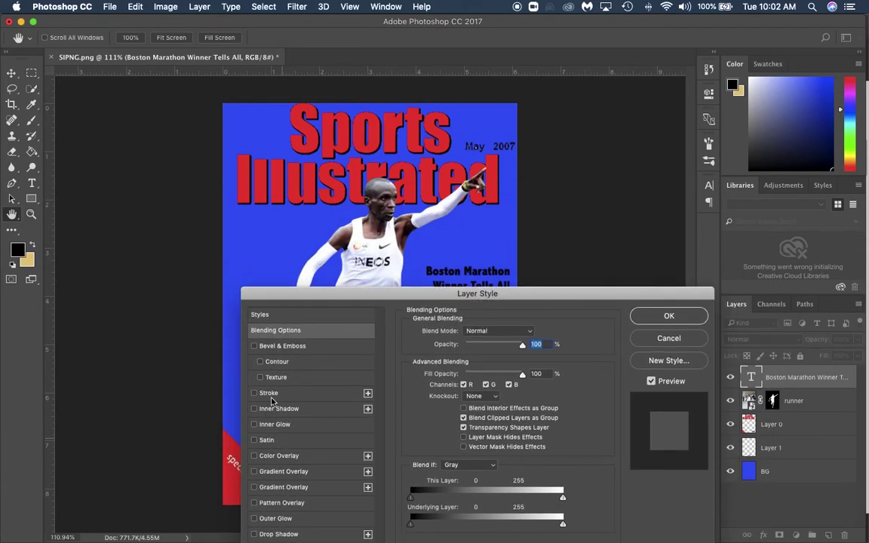
left_click(304, 457)
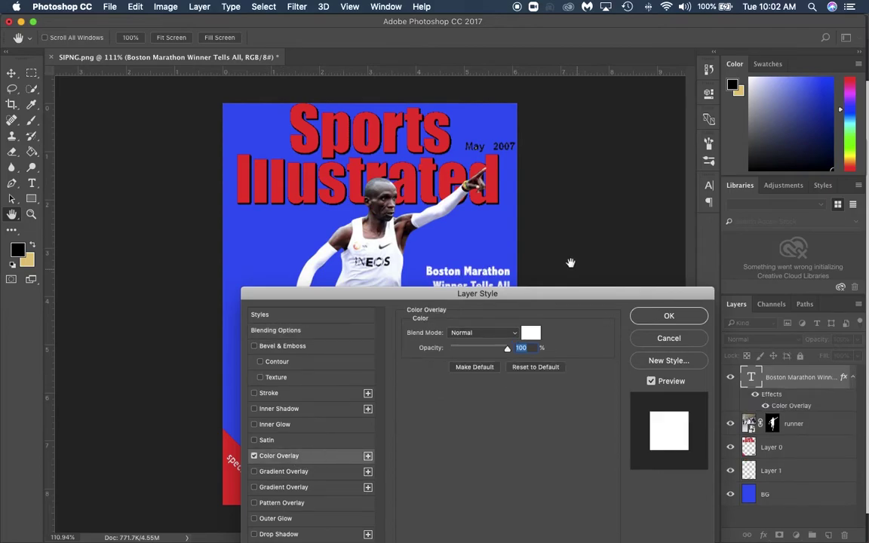
left_click_drag(524, 294, 532, 309)
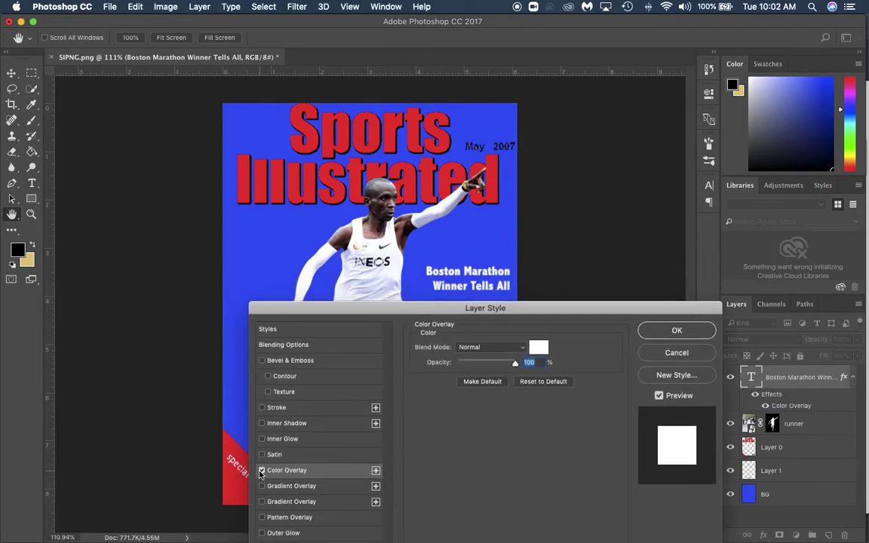
left_click(261, 472)
left_click(261, 472)
left_click(261, 472)
left_click(262, 472)
Set the Color Overlay colour to red ff0000
left_click(540, 348)
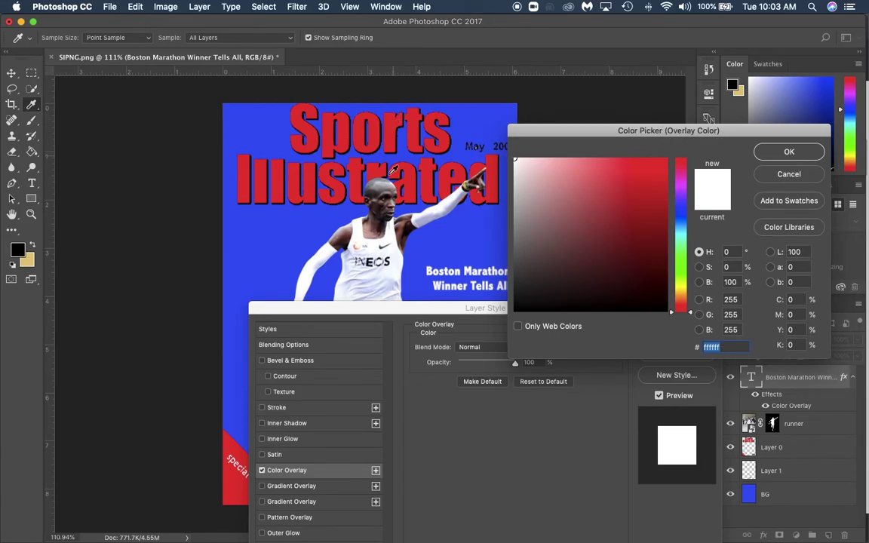
left_click(260, 165)
left_click(789, 153)
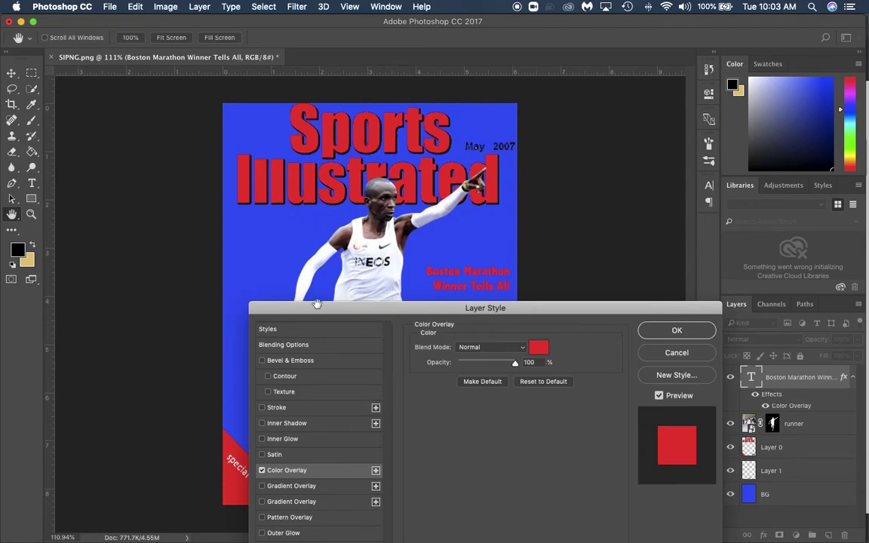
left_click_drag(317, 309, 296, 194)
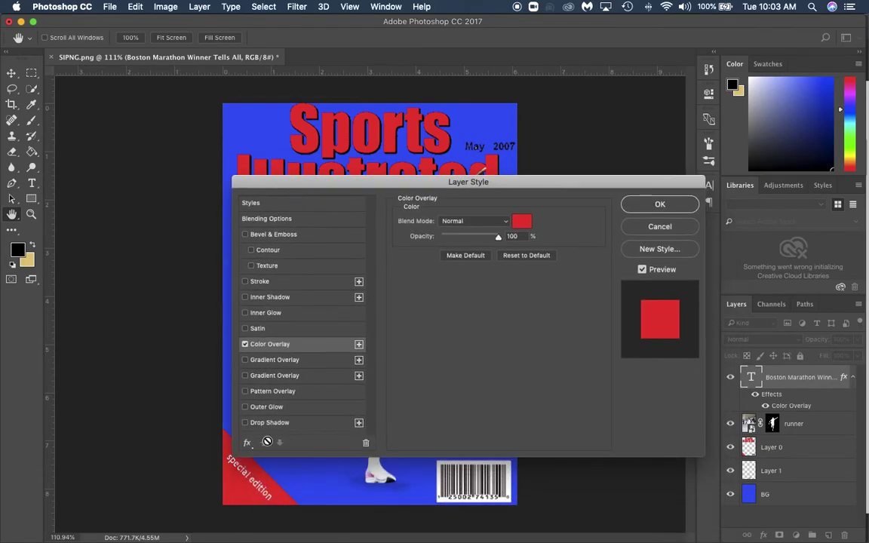
Add a Drop Shadow at 100% opacity with a 130° angle
left_click(262, 424)
left_click_drag(541, 181, 467, 233)
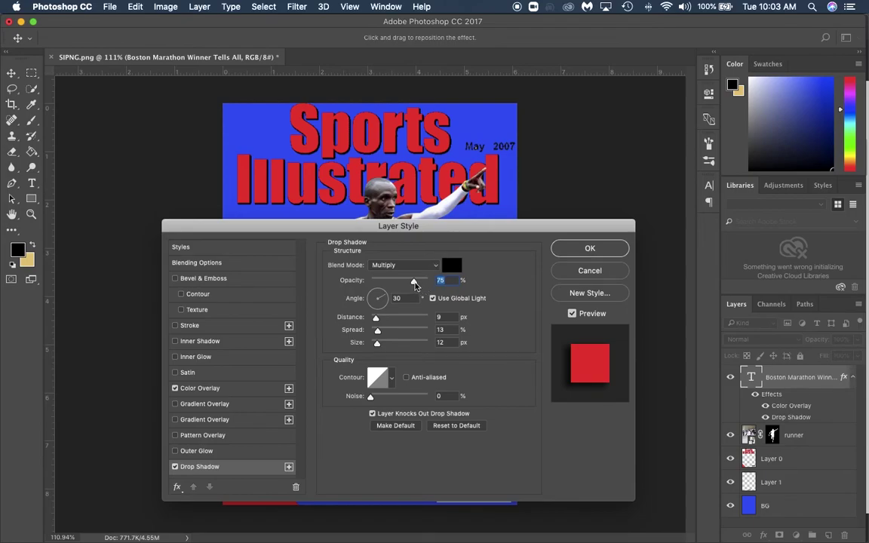
left_click_drag(414, 285, 448, 287)
mouse_move(372, 293)
left_mouse_down()
mouse_move(350, 292)
mouse_move(340, 268)
mouse_move(372, 293)
left_mouse_up()
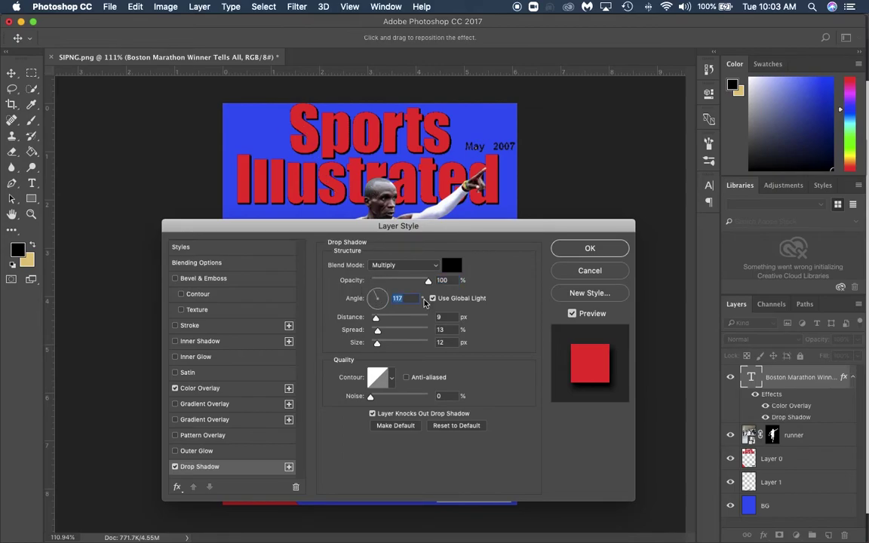
left_click_drag(376, 292, 370, 291)
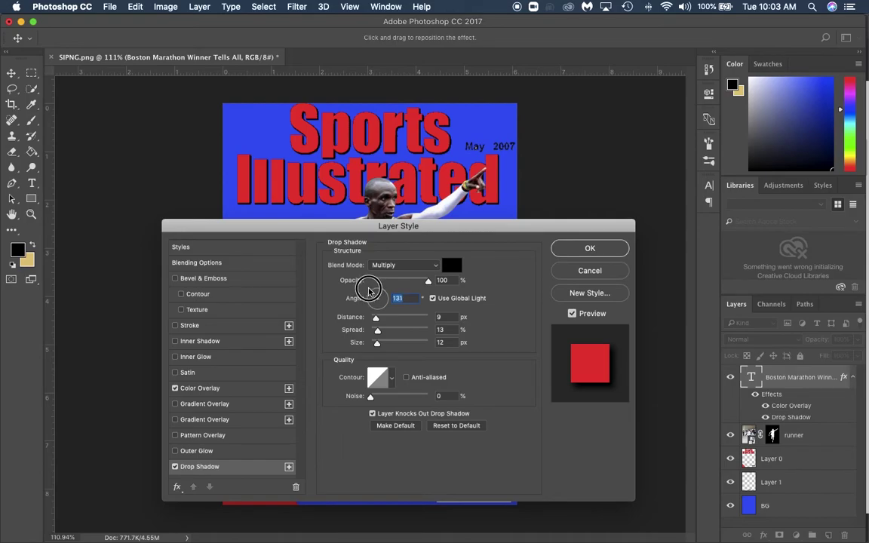
key("Down")
key("Down")
Set the shadow distance to 1 px with spread 0 and size 0
left_click(446, 318)
key("Down")
key("Down")
key("Down")
key("Down")
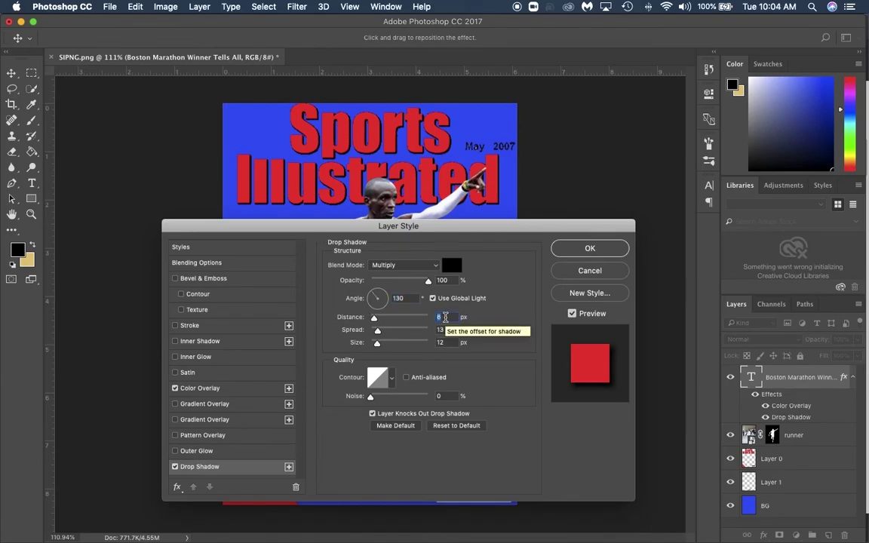
left_click(446, 329)
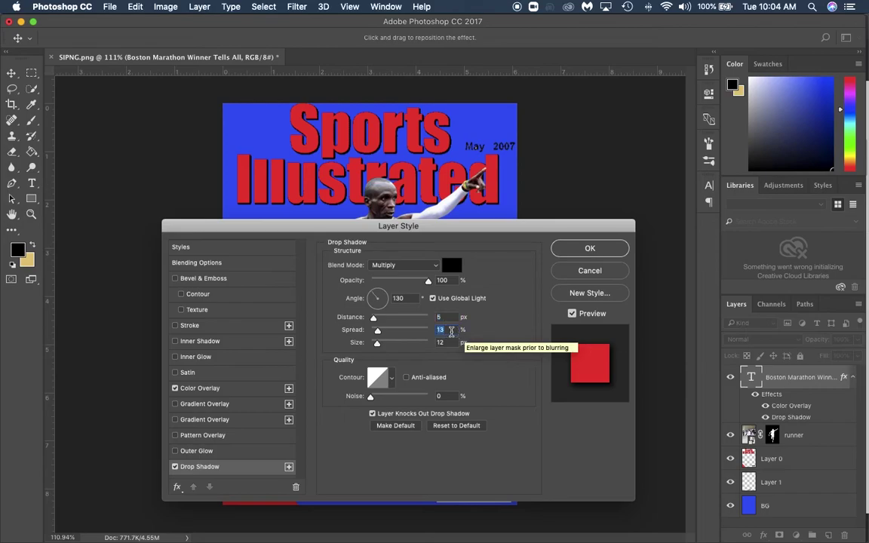
type("0")
right_click(451, 330)
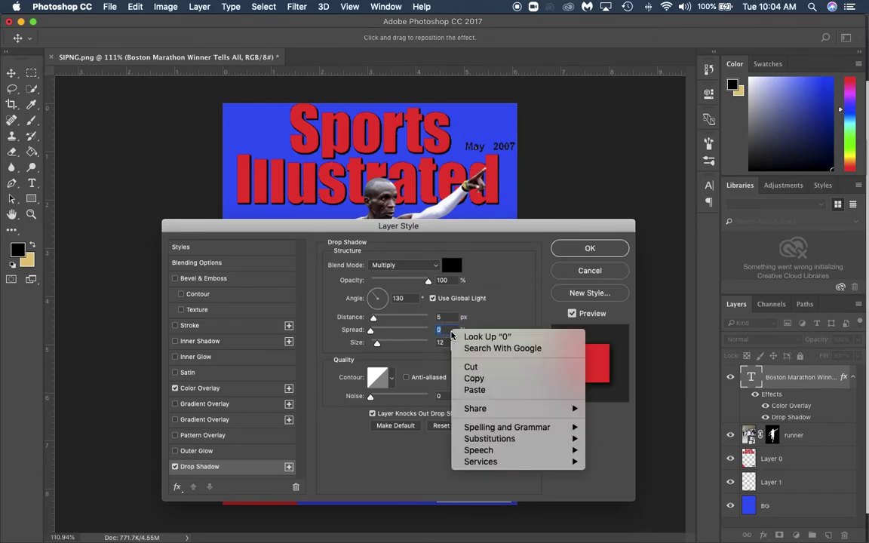
left_click(445, 332)
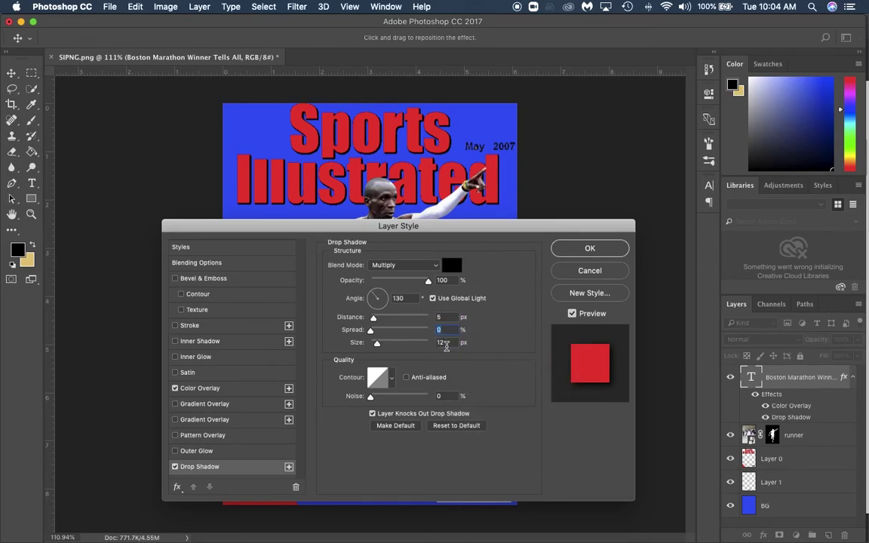
left_click(441, 342)
type("0")
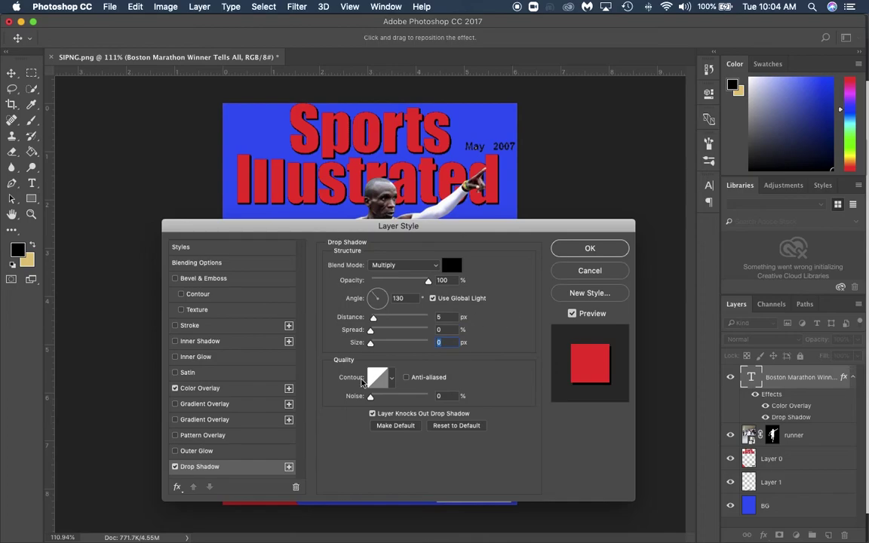
left_click_drag(494, 230, 527, 315)
left_click(483, 398)
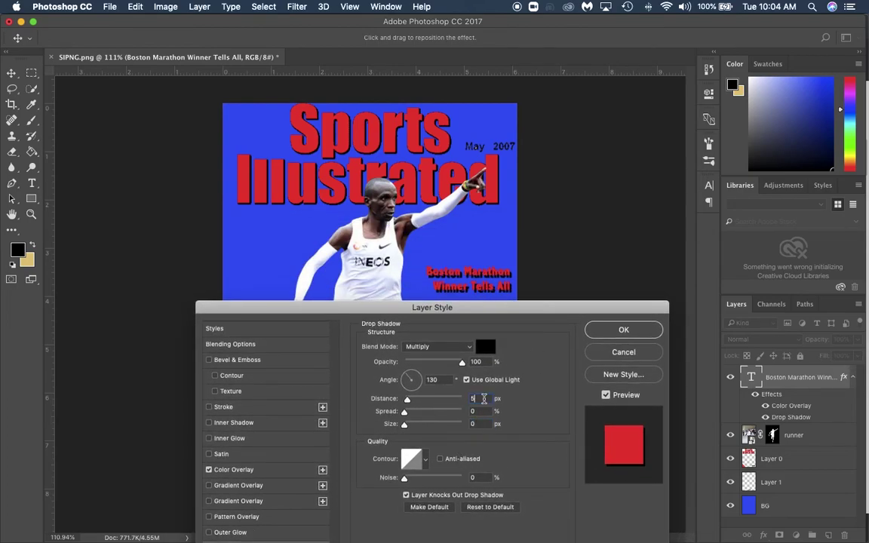
key("Down")
key("Down")
key("Down")
key("Down")
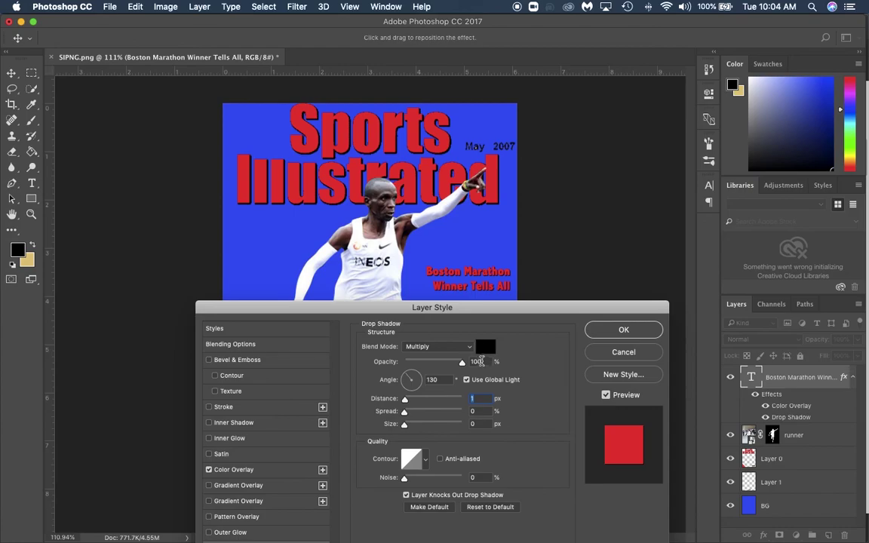
Keep the drop shadow colour black and apply the overlay and shadow styles
left_click(485, 347)
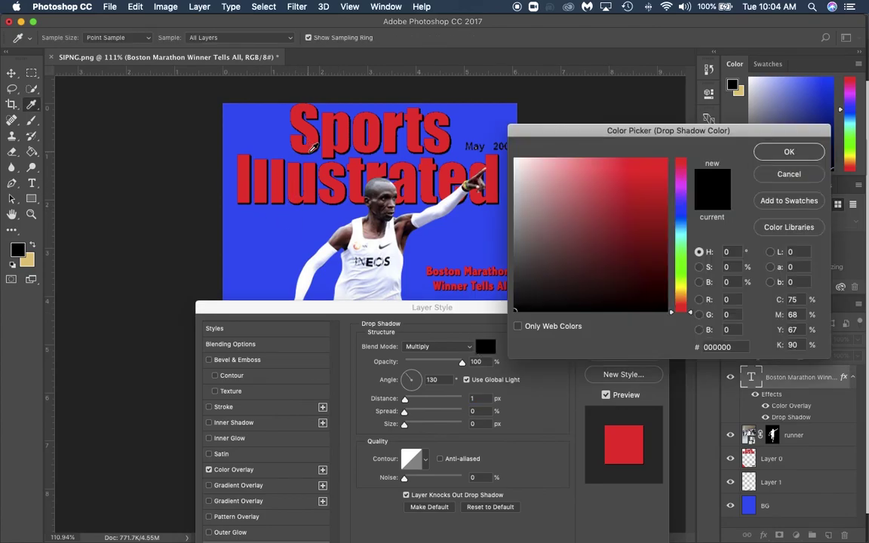
left_click(308, 150)
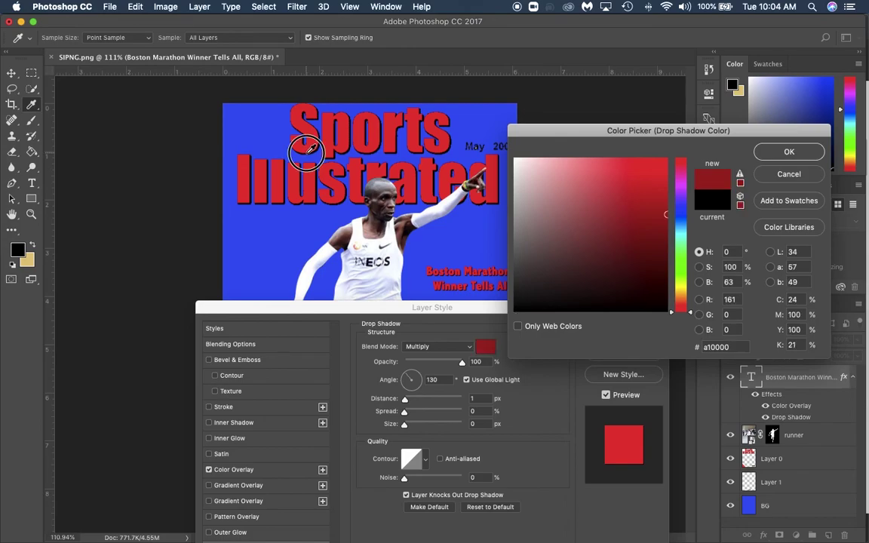
left_click(307, 151)
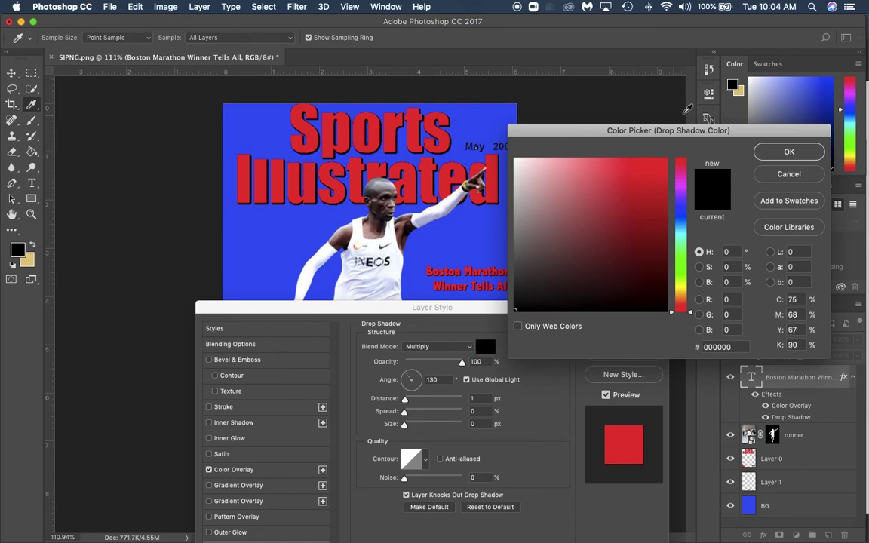
left_click(787, 152)
left_click(624, 330)
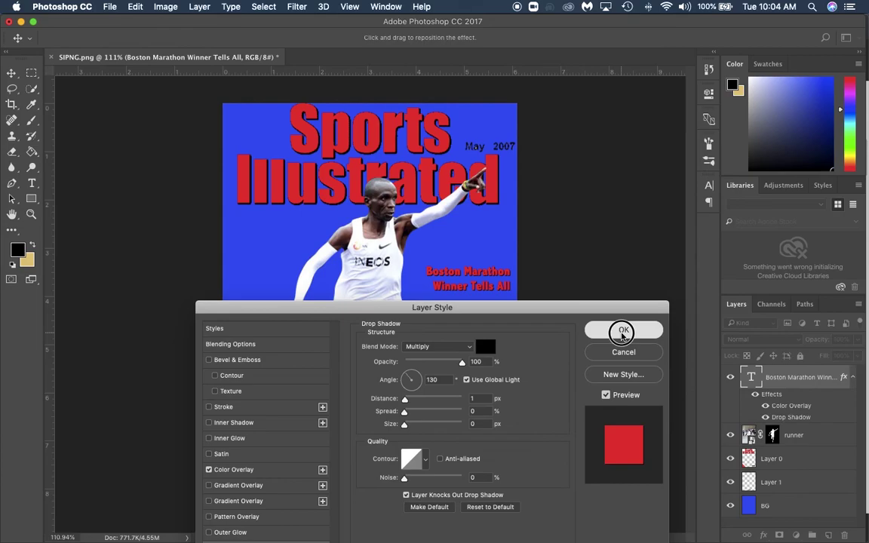
scroll(471, 325, "up", 2)
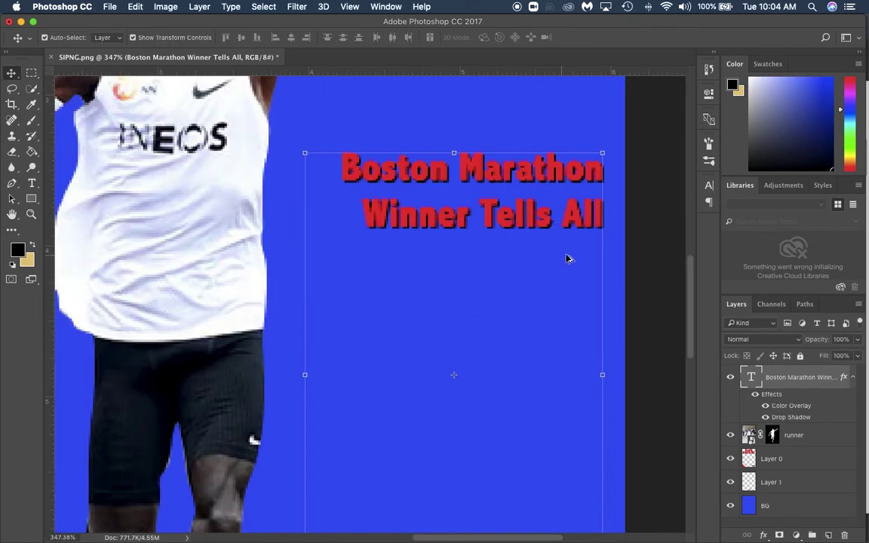
scroll(511, 229, "up", 14)
scroll(508, 234, "down", 15)
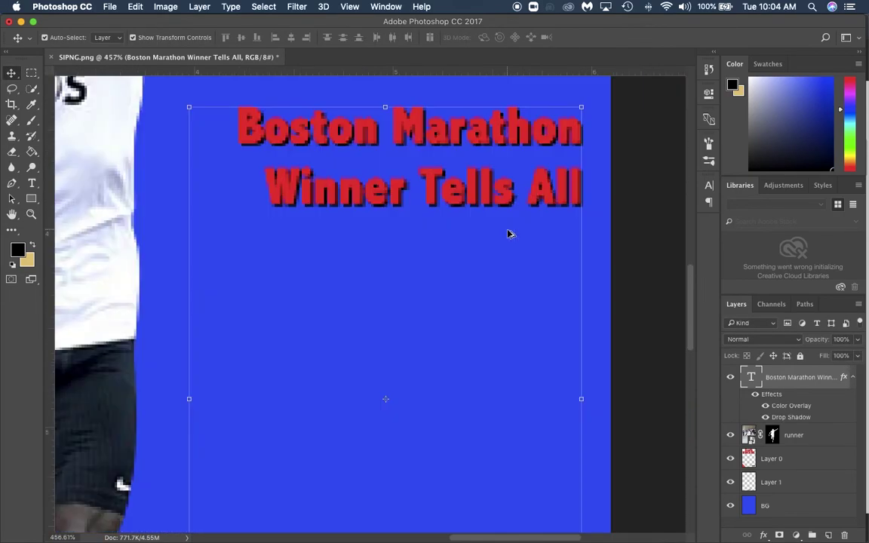
left_click(175, 180)
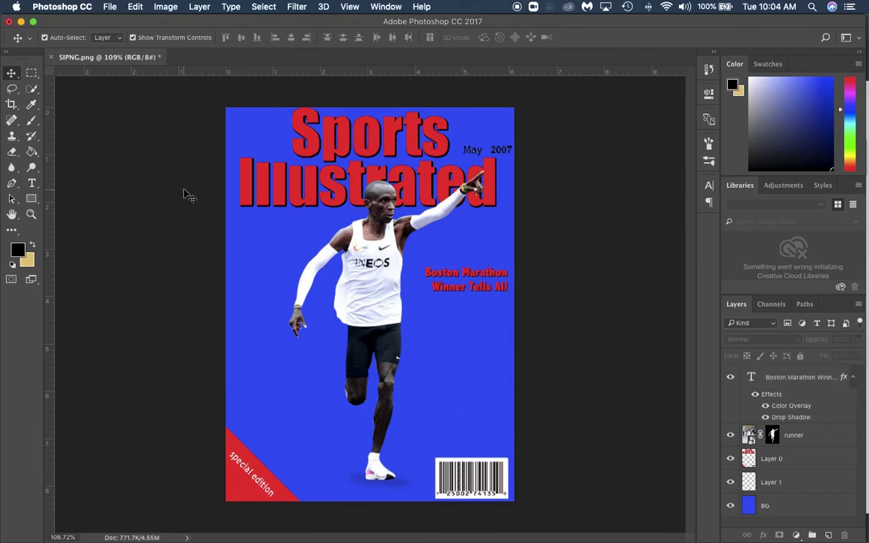